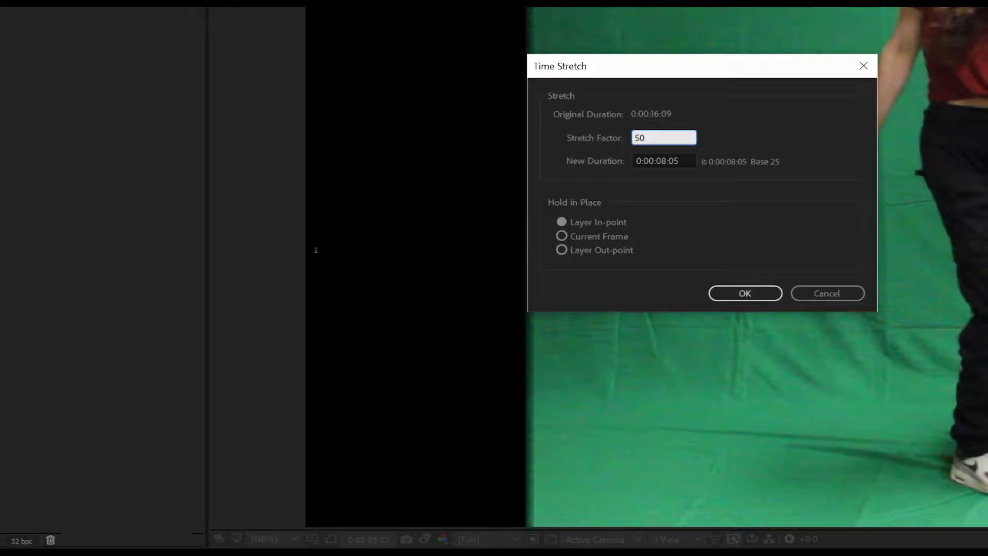
Try a Time Stretch factor of 200, set the factor back to 100 and apply it.
{"action": "key", "text": "BackSpace"}
{"action": "key", "text": "BackSpace"}
{"action": "type", "text": "200"}
{"action": "key", "text": "BackSpace"}
{"action": "key", "text": "BackSpace"}
{"action": "key", "text": "BackSpace"}
{"action": "type", "text": "100"}
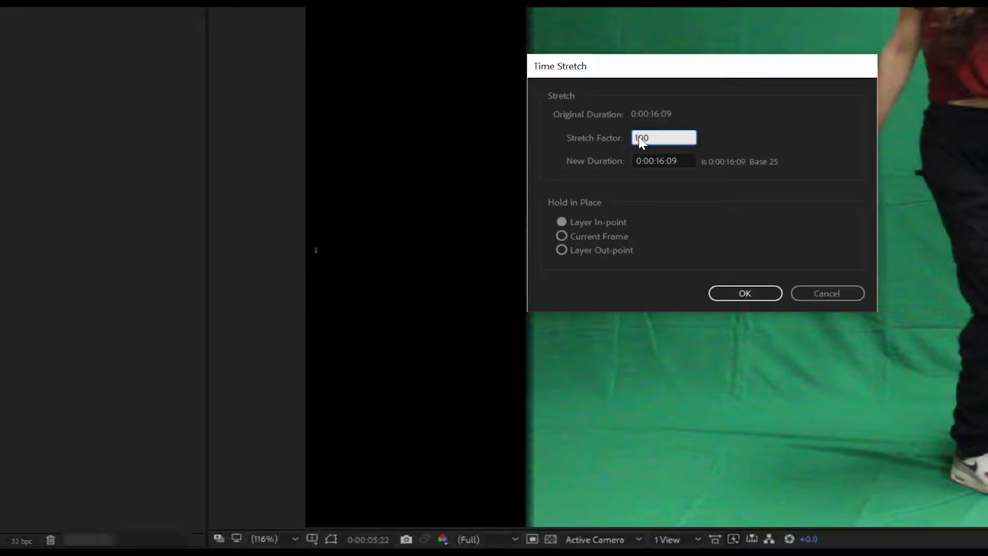
{"action": "key", "text": "Return"}
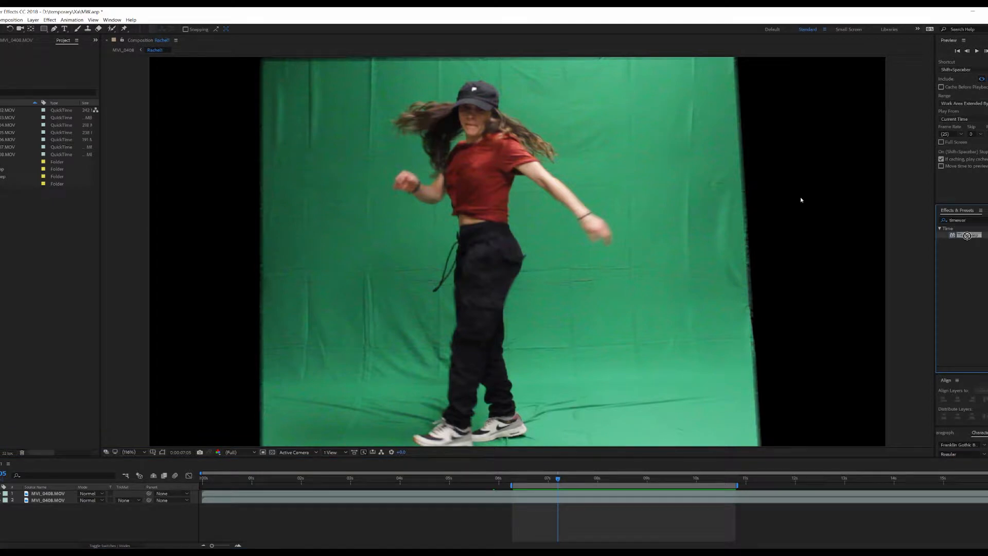
Apply the Timewarp effect to the lower MVI_0408.MOV layer and set its Speed to 100.
{"action": "left_click_drag", "start_coordinate": [967, 236], "coordinate": [629, 505]}
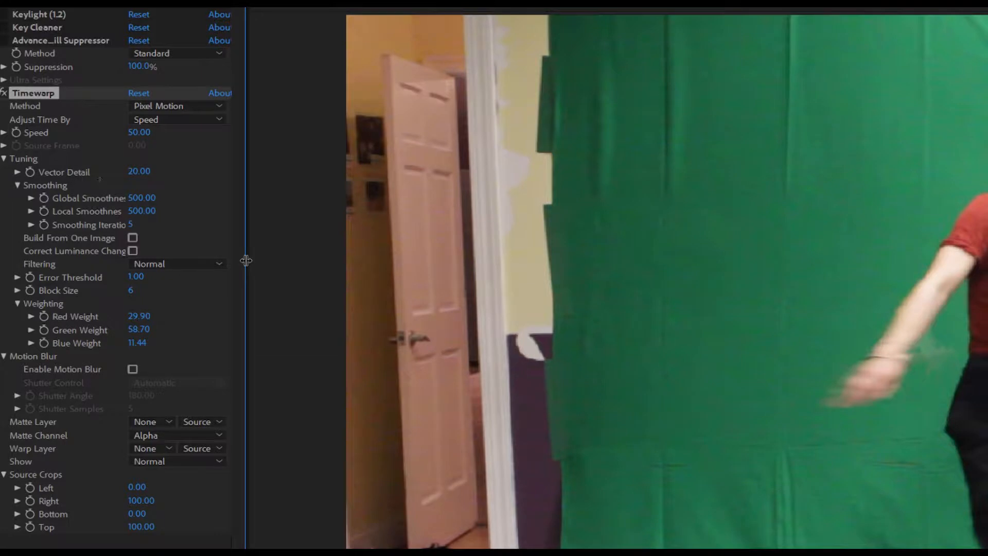
{"action": "left_click", "coordinate": [135, 132]}
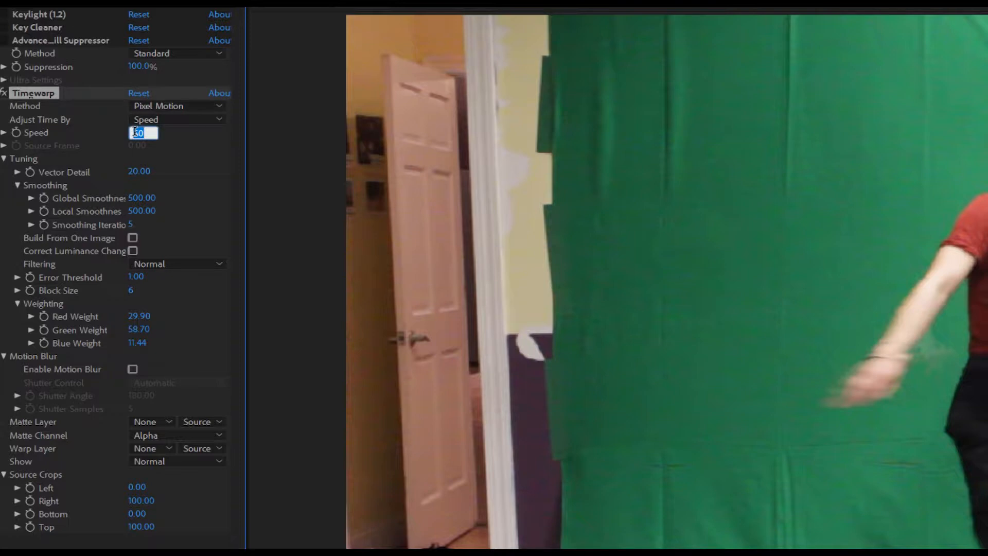
{"action": "type", "text": "100"}
{"action": "key", "text": "Return"}
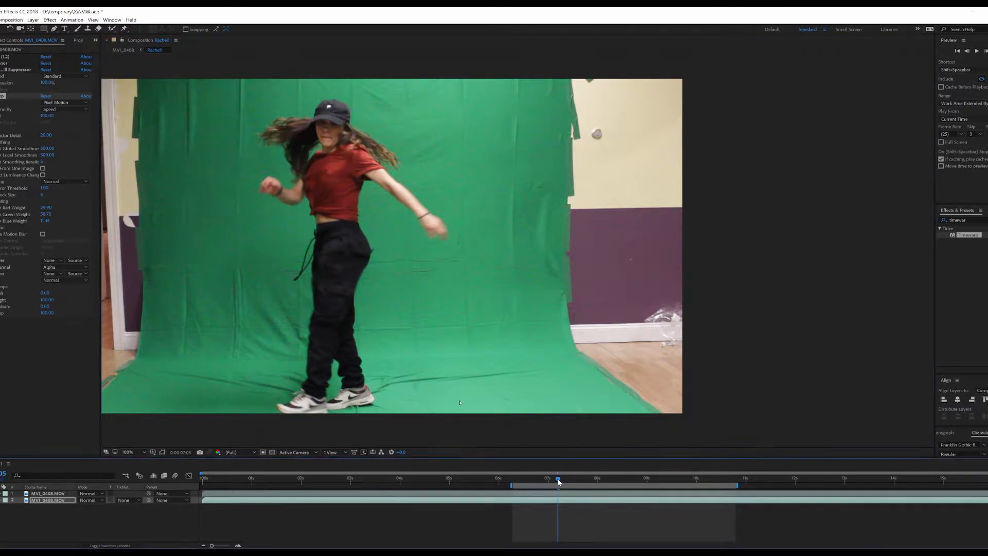
Keyframe the Timewarp Speed at 100 at 0:00:06:22 and at 35 at 0:00:07:02.
{"action": "left_click_drag", "start_coordinate": [554, 481], "coordinate": [544, 482]}
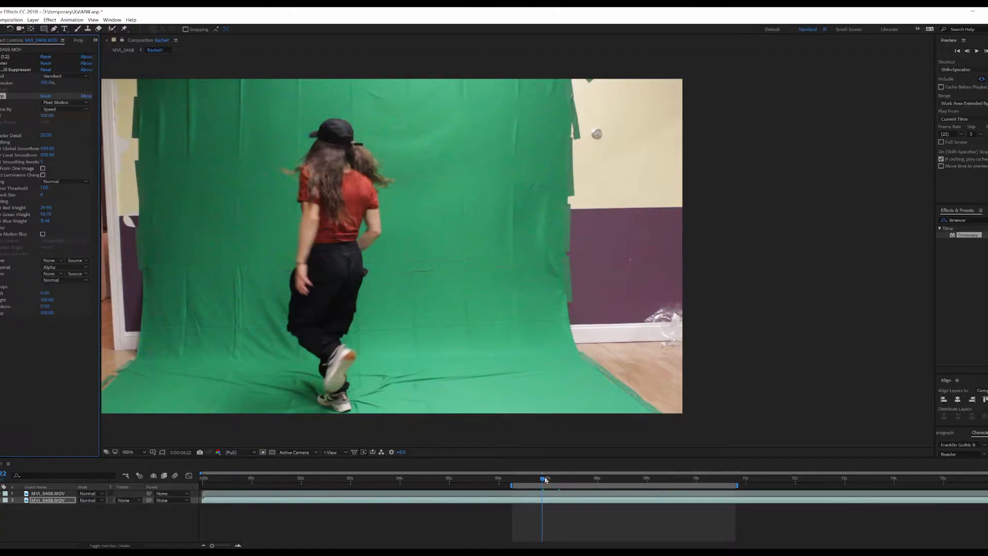
{"action": "left_click_drag", "start_coordinate": [545, 480], "coordinate": [554, 481]}
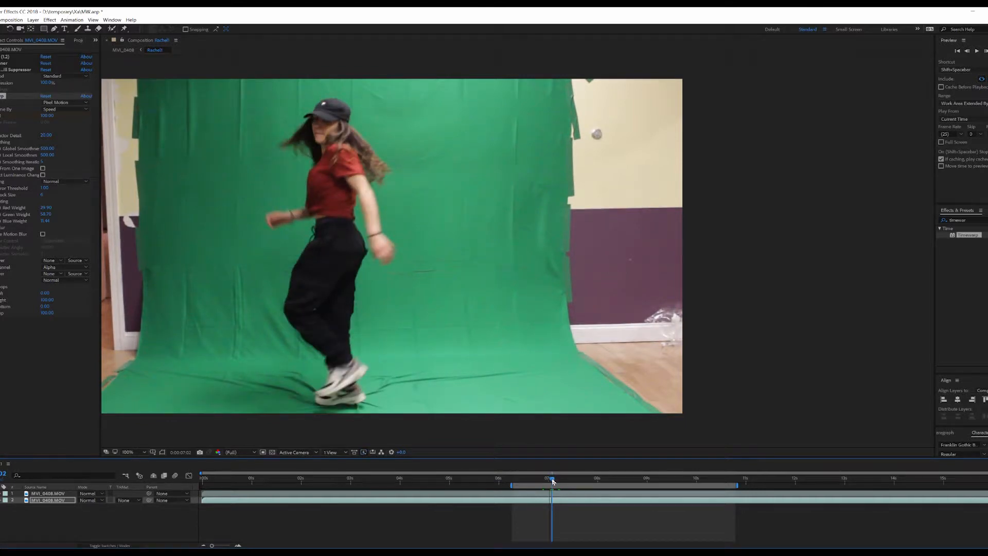
{"action": "left_click", "coordinate": [47, 116]}
{"action": "type", "text": "35"}
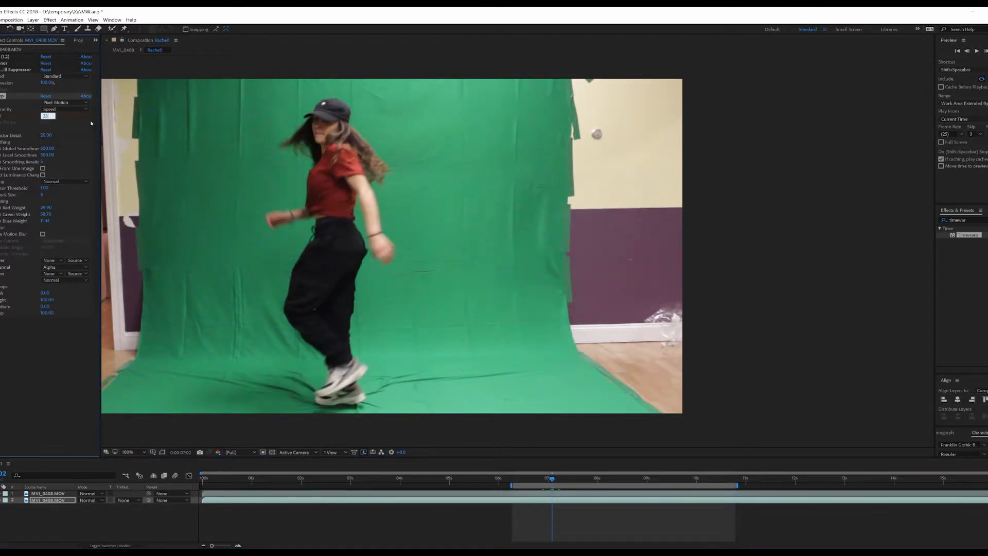
{"action": "key", "text": "Return"}
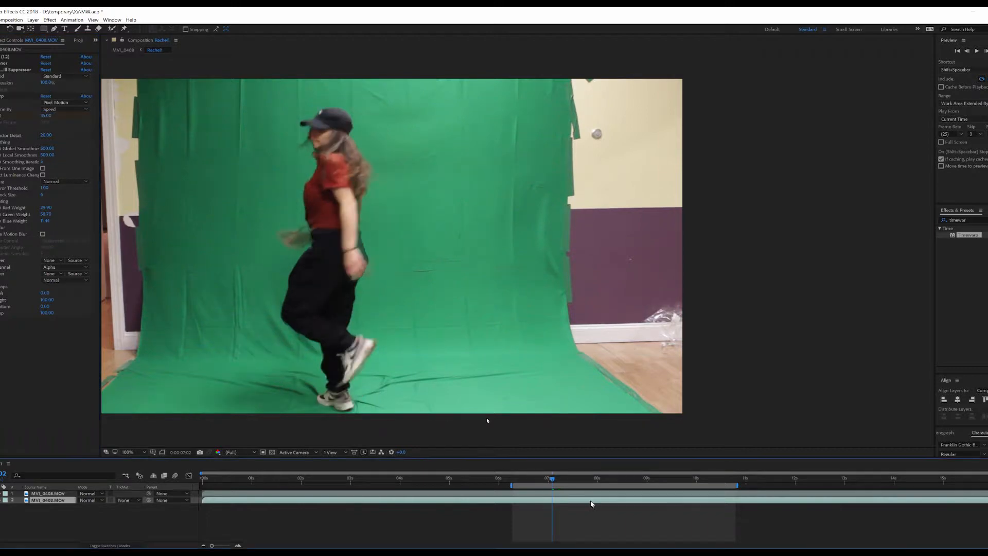
Reveal the layer's keyframed properties and add a Speed keyframe holding 35 at 0:00:07:22.
{"action": "key", "text": "u"}
{"action": "left_click_drag", "start_coordinate": [556, 481], "coordinate": [592, 484]}
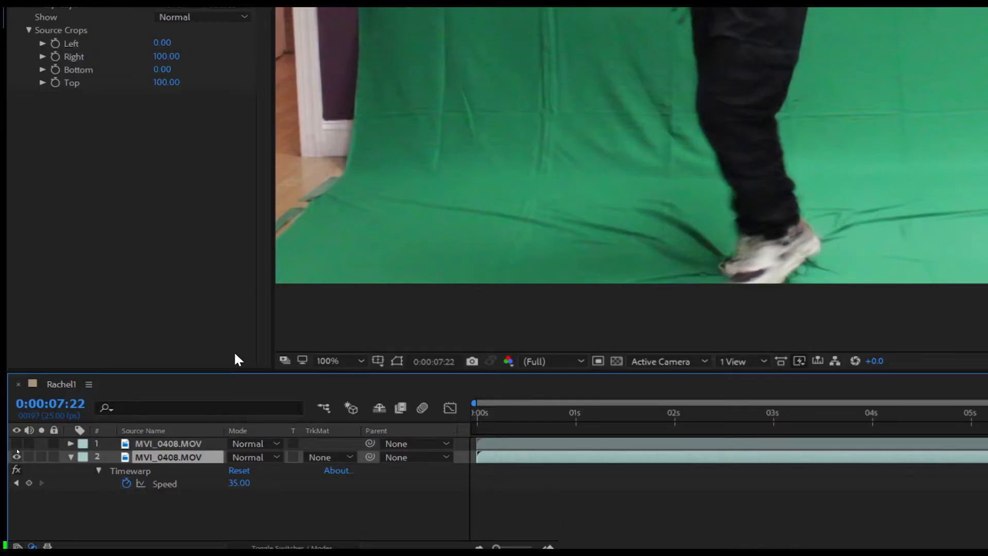
{"action": "left_click", "coordinate": [28, 483]}
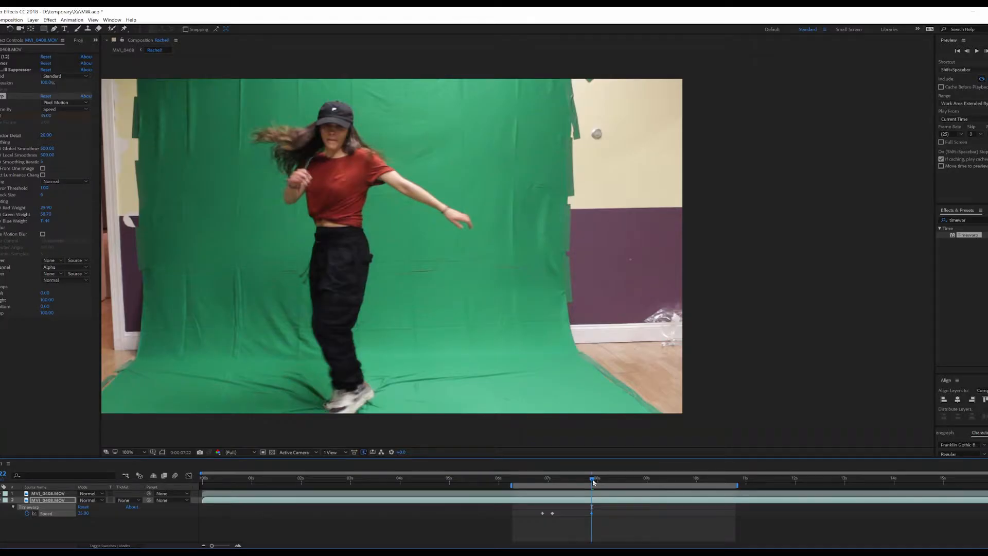
Set the Timewarp Speed to 100 at 0:00:08:07.
{"action": "left_click_drag", "start_coordinate": [594, 481], "coordinate": [613, 481]}
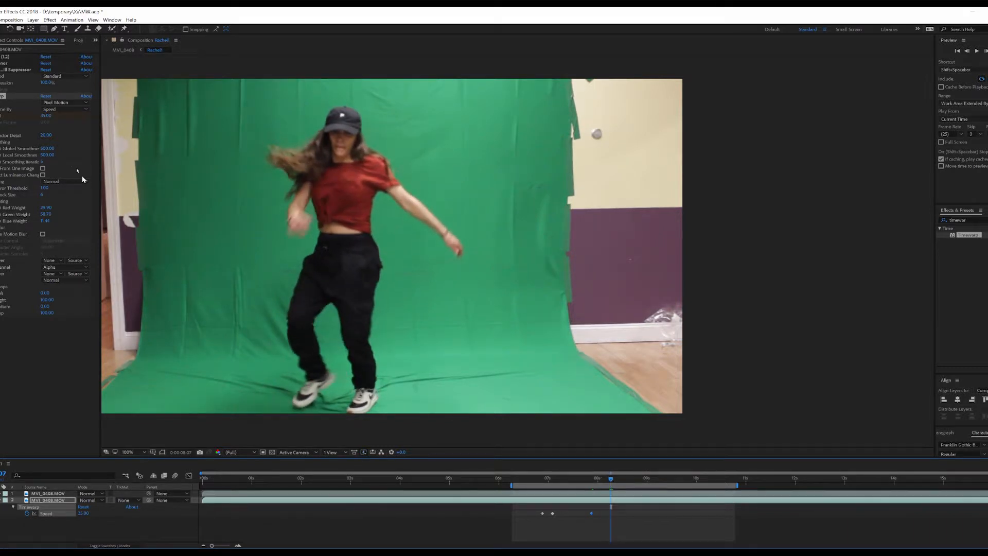
{"action": "left_click", "coordinate": [47, 115]}
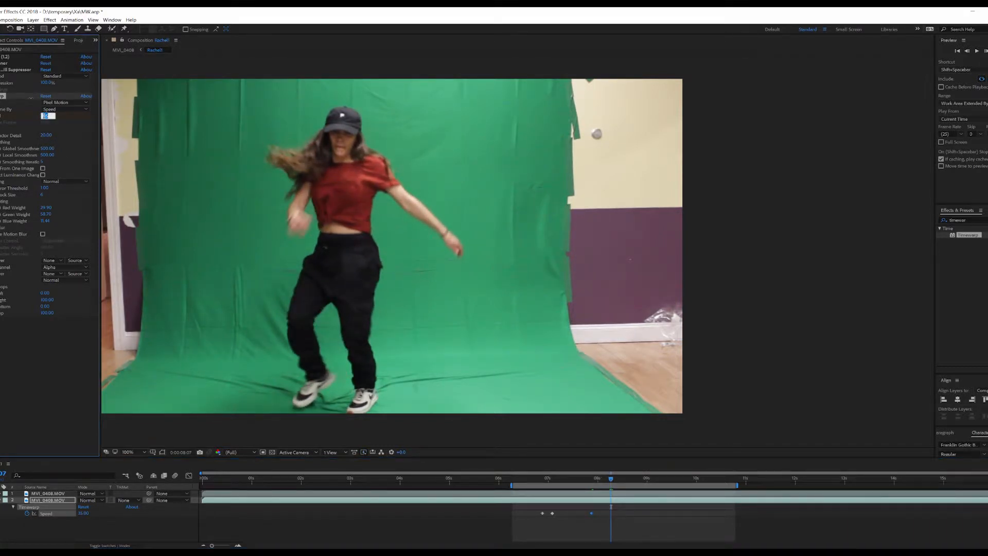
{"action": "type", "text": "100"}
{"action": "key", "text": "Return"}
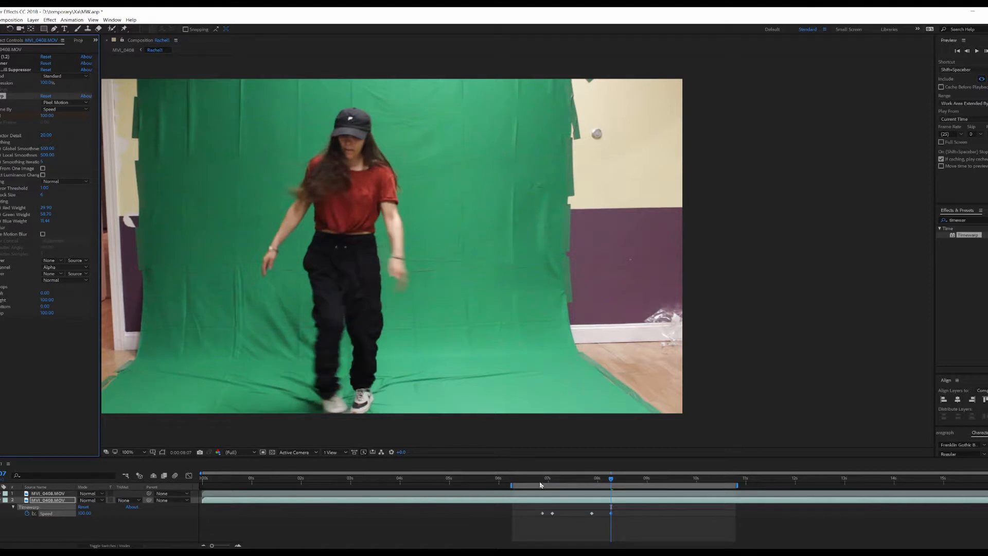
Select all four Timewarp Speed keyframes and apply Easy Ease to them.
{"action": "left_click_drag", "start_coordinate": [540, 482], "coordinate": [553, 527]}
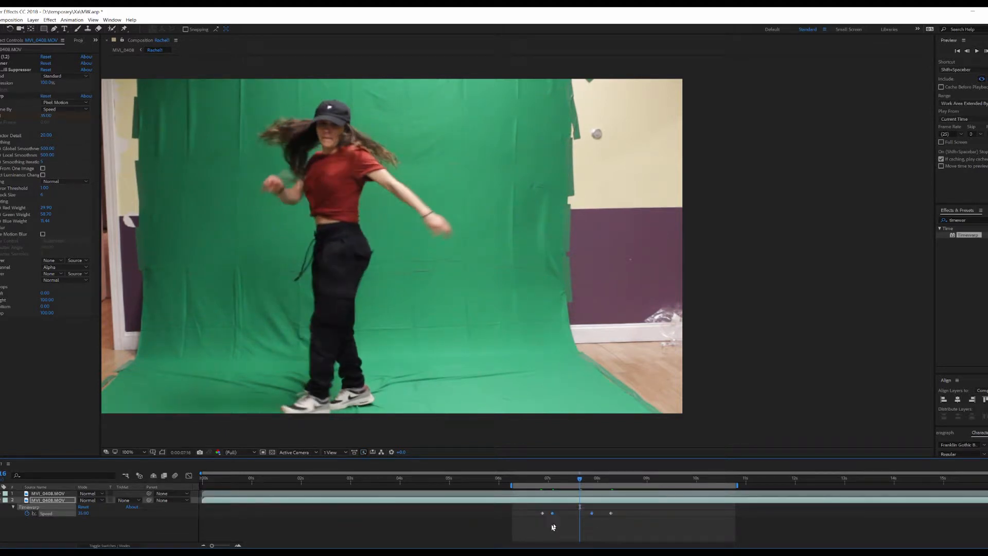
{"action": "left_click_drag", "start_coordinate": [585, 482], "coordinate": [522, 533]}
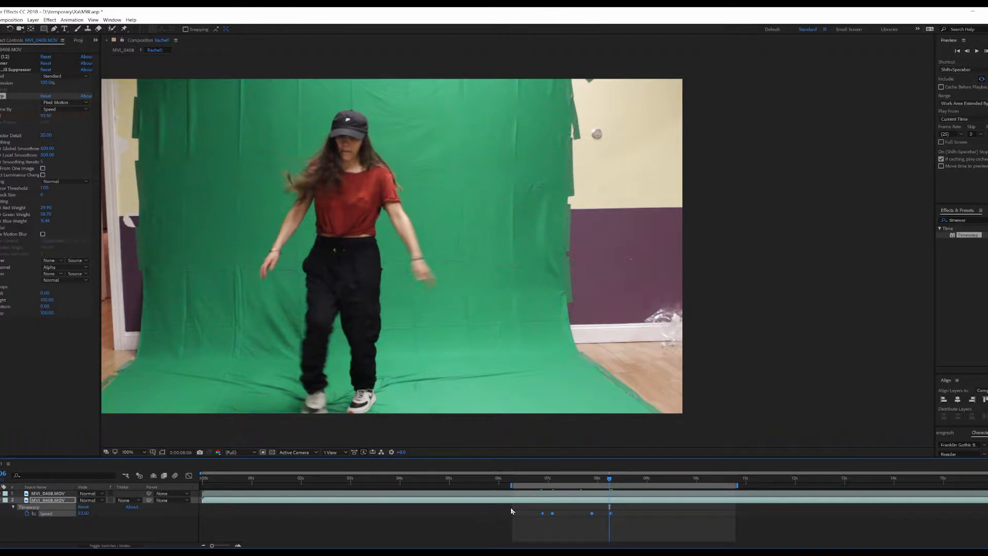
{"action": "right_click", "coordinate": [552, 514]}
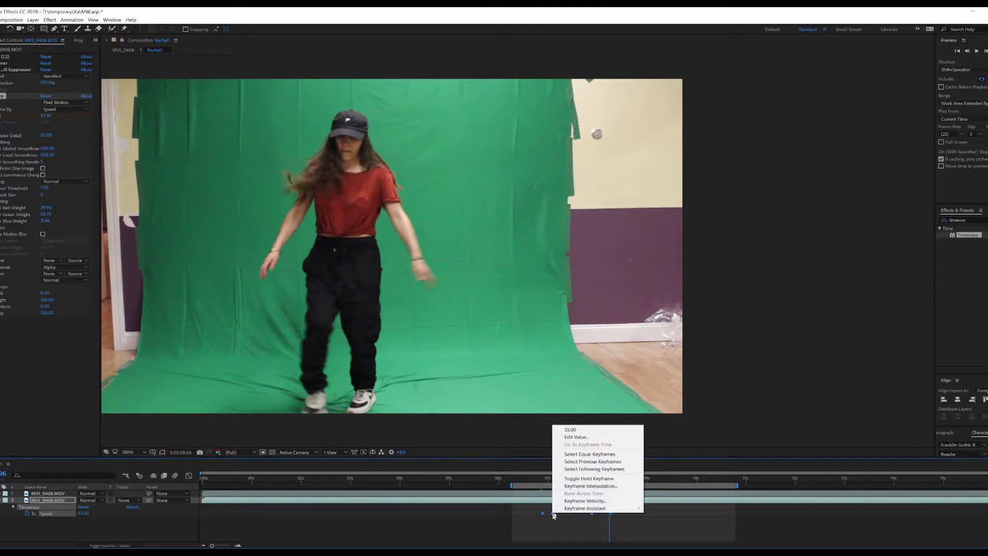
{"action": "mouse_move", "coordinate": [582, 513]}
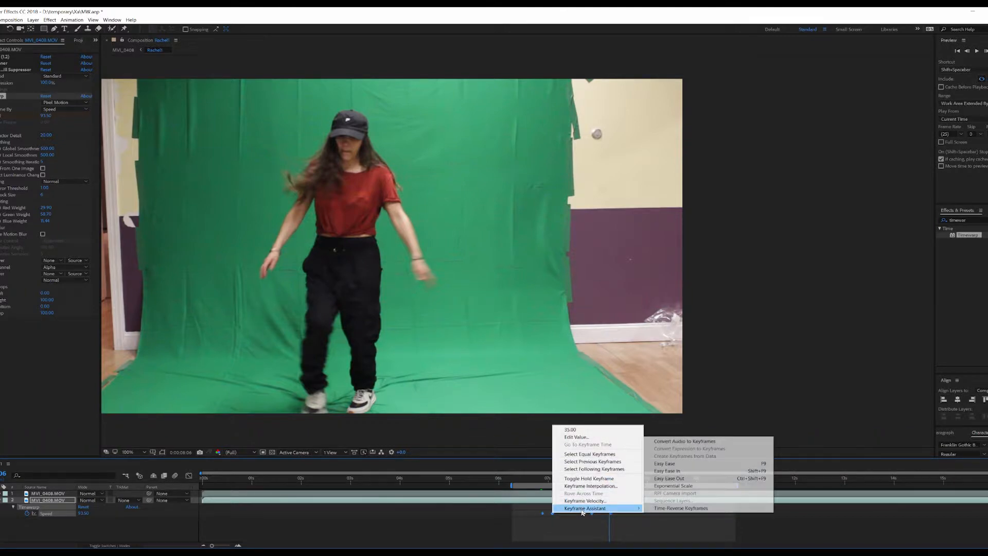
{"action": "left_click", "coordinate": [664, 465]}
{"action": "left_click", "coordinate": [663, 466]}
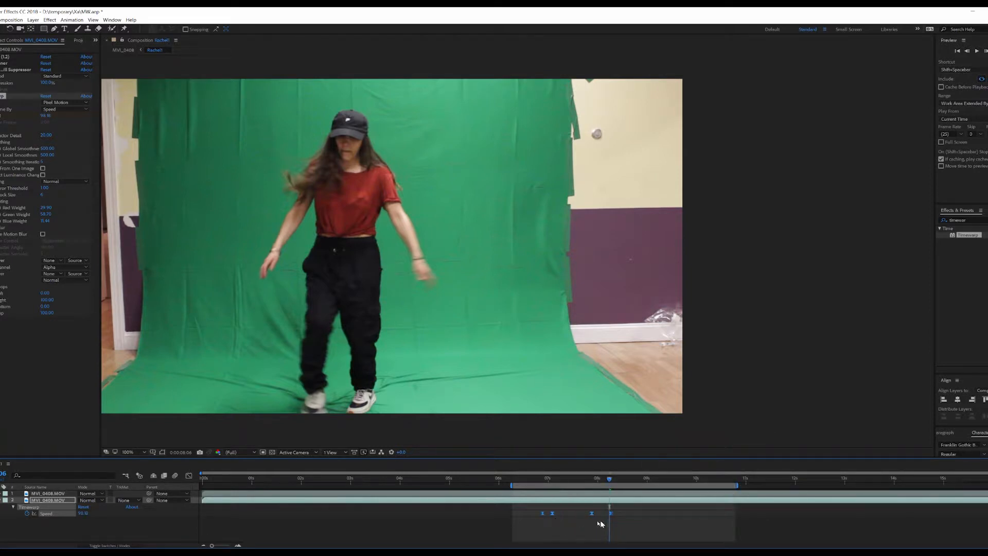
Preview the speed ramp starting from 0:00:06:07.
{"action": "left_click_drag", "start_coordinate": [536, 479], "coordinate": [514, 480]}
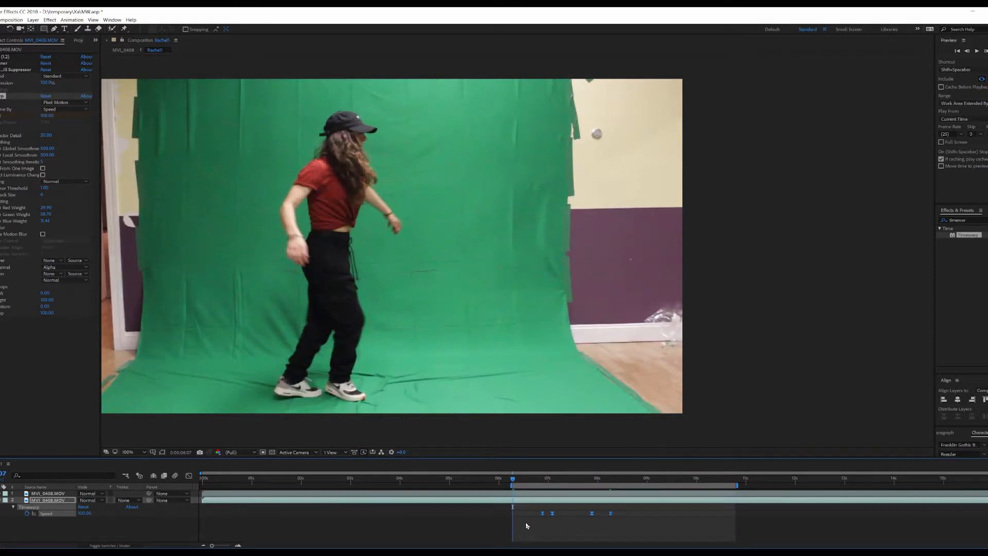
{"action": "key", "text": "space"}
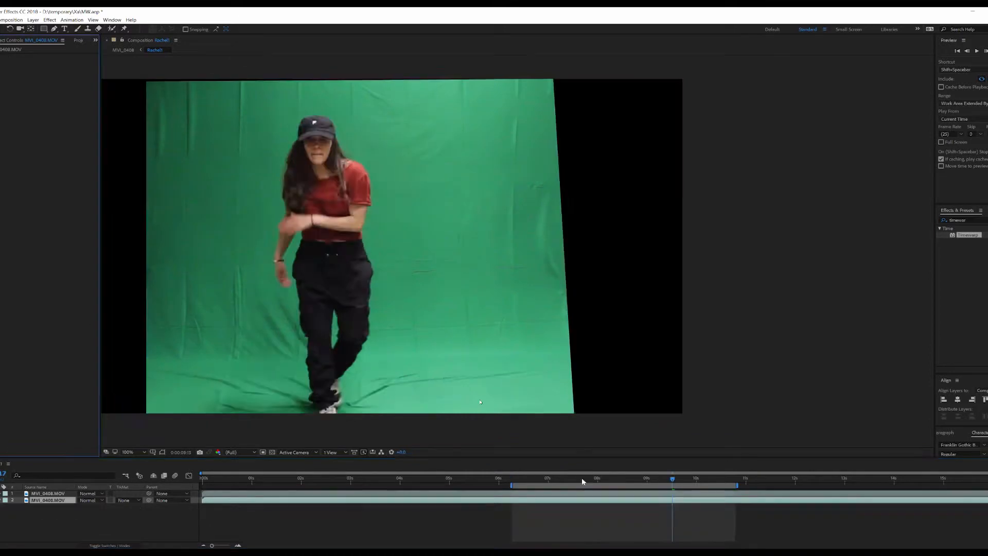
Delete the lower MVI_0408.MOV layer and split the remaining clip at 0:00:07:06.
{"action": "left_click_drag", "start_coordinate": [581, 479], "coordinate": [560, 482]}
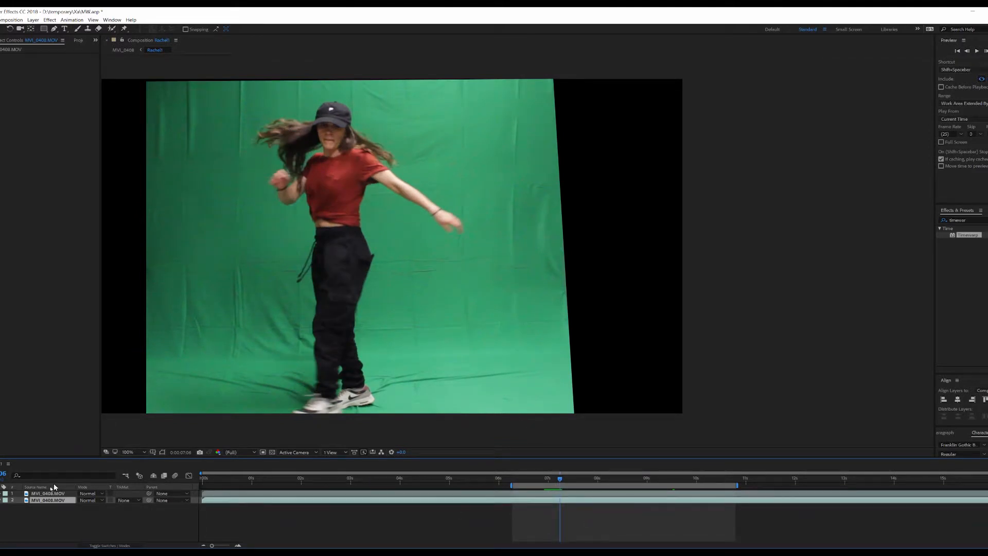
{"action": "key", "text": "Delete"}
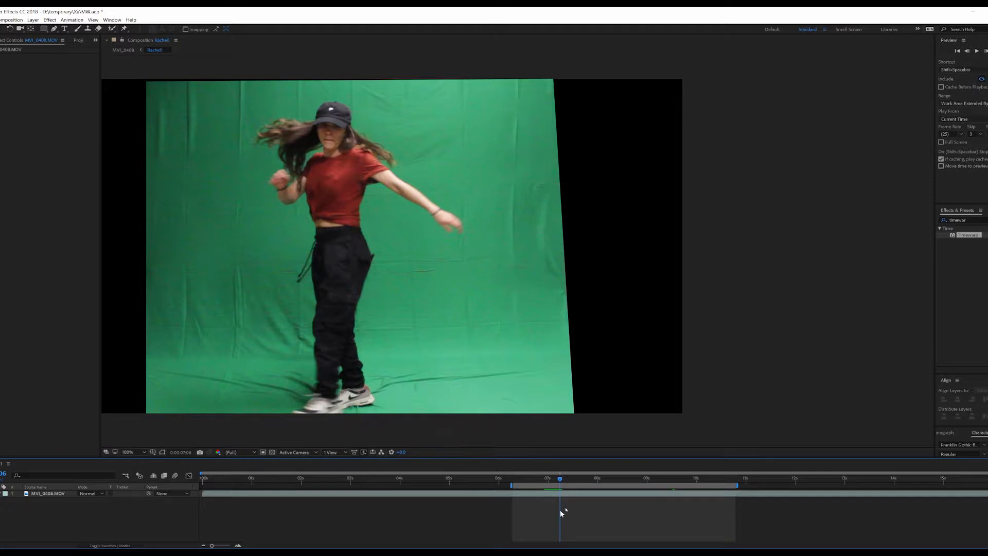
{"action": "left_click", "coordinate": [571, 494]}
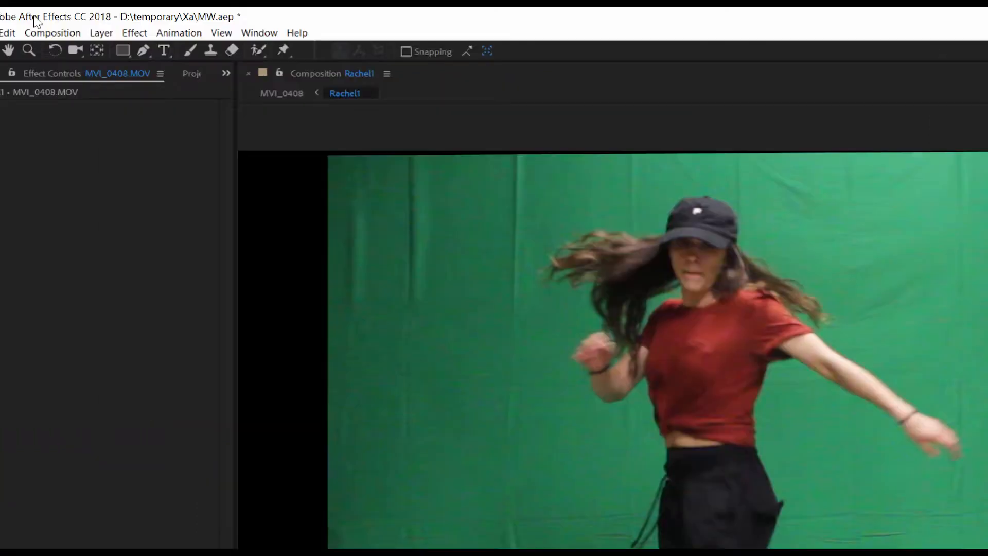
{"action": "left_click", "coordinate": [7, 32]}
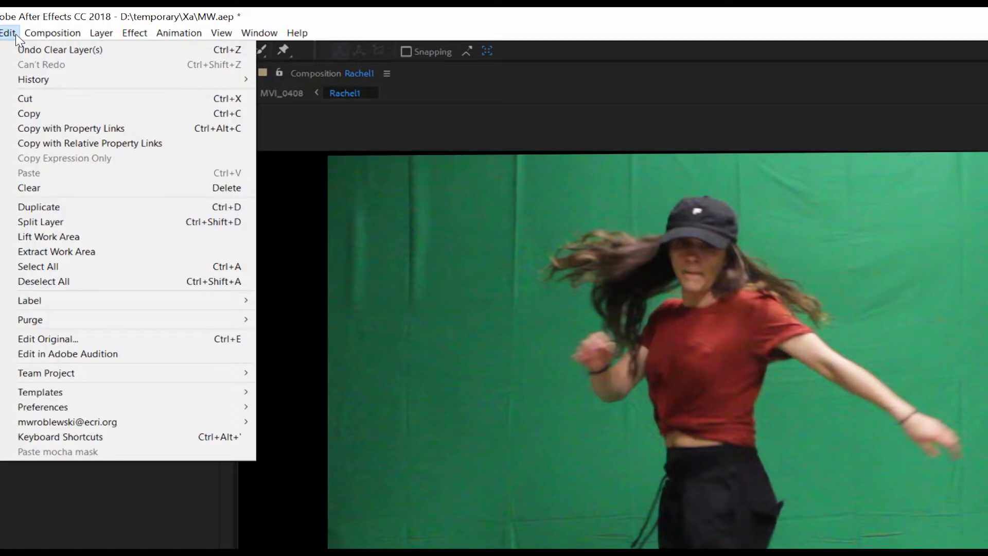
{"action": "left_click", "coordinate": [65, 222]}
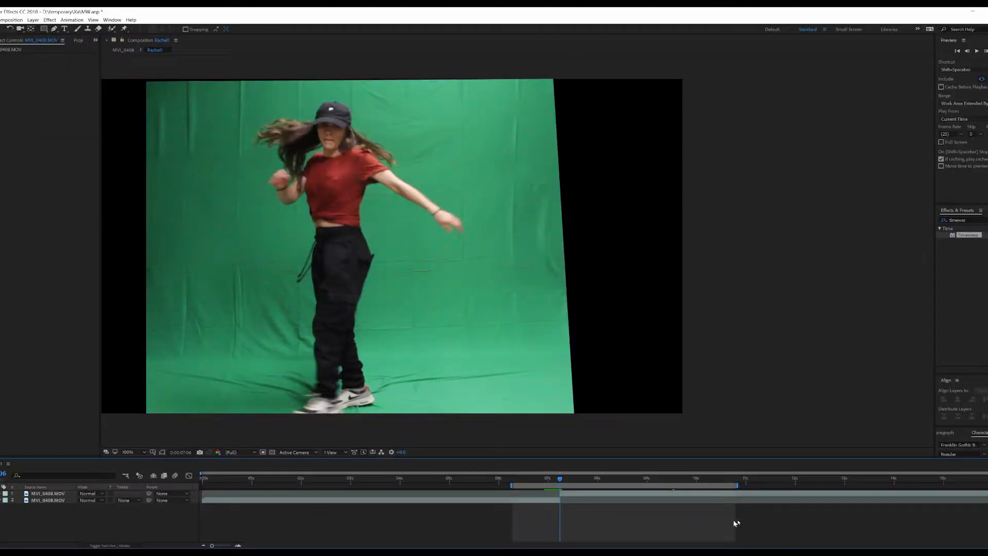
Duplicate the clip segment after the split and apply Freeze Frame to the lower copy at 0:00:07:06.
{"action": "left_click", "coordinate": [569, 496]}
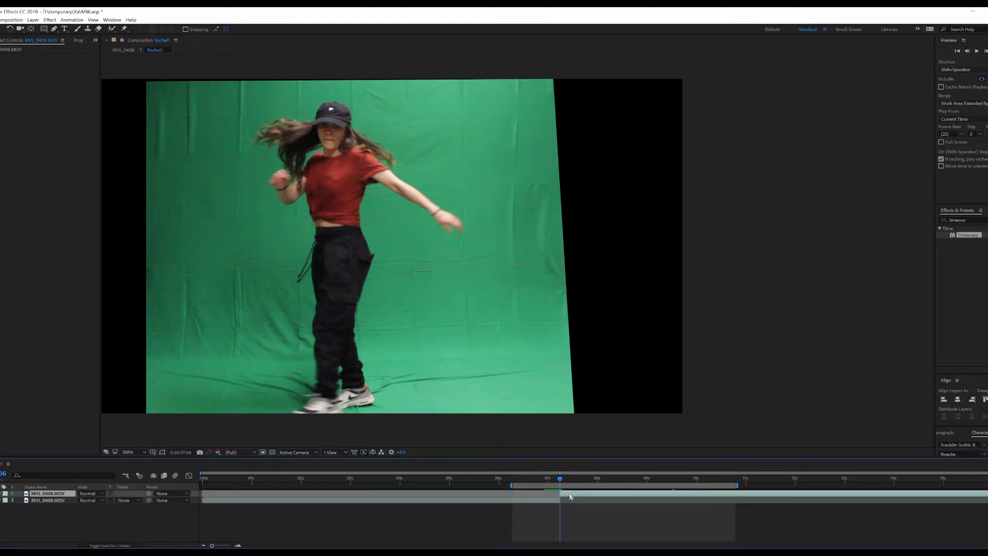
{"action": "key", "text": "ctrl+d"}
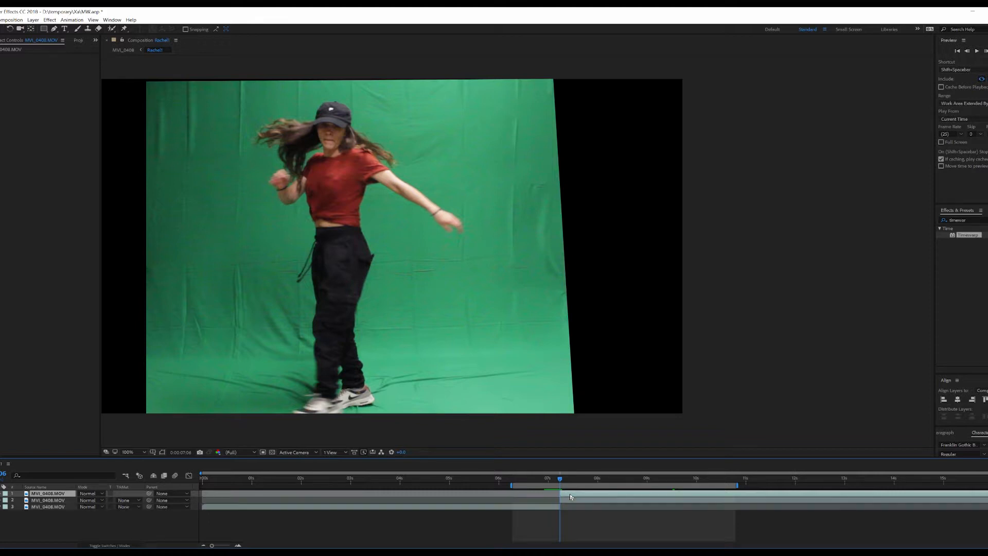
{"action": "left_click", "coordinate": [575, 502]}
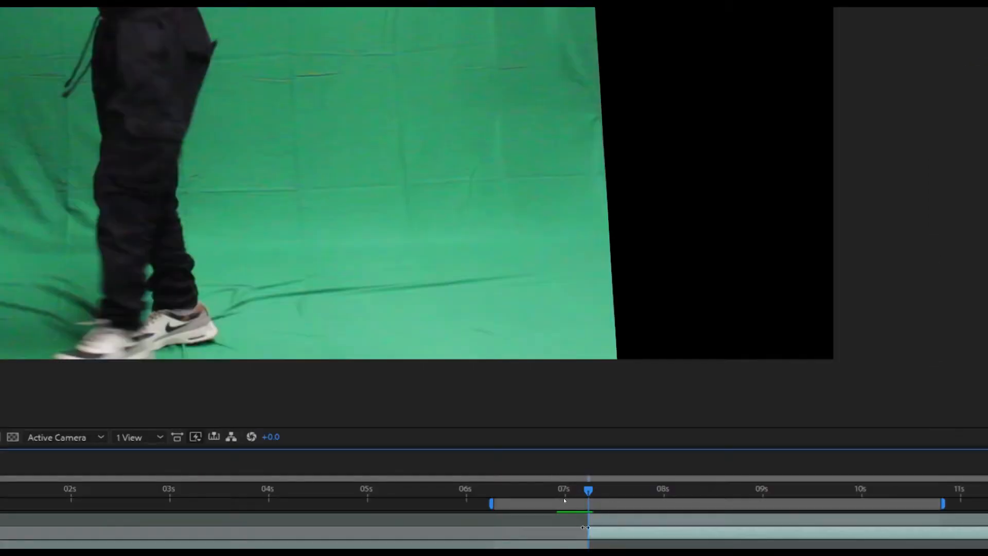
{"action": "right_click", "coordinate": [612, 536]}
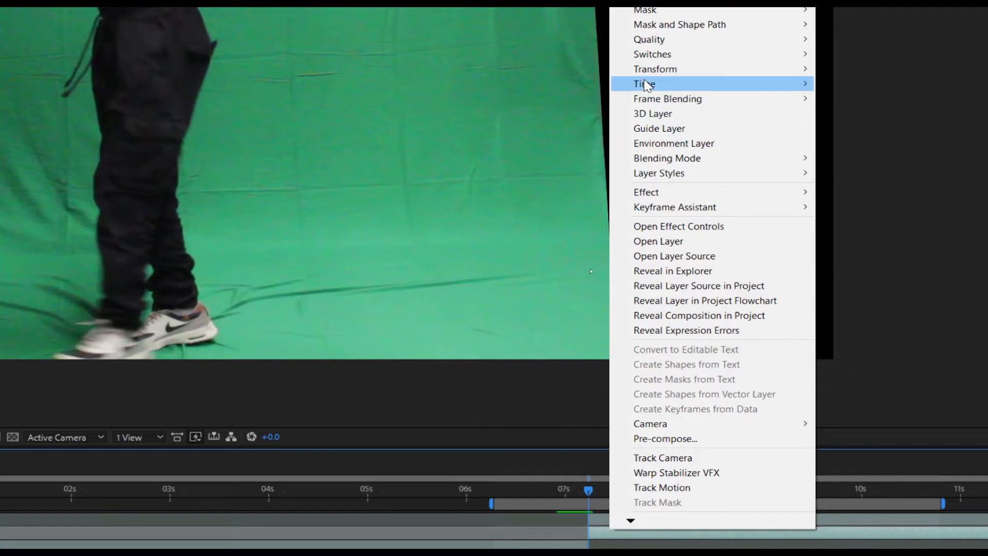
{"action": "mouse_move", "coordinate": [660, 87]}
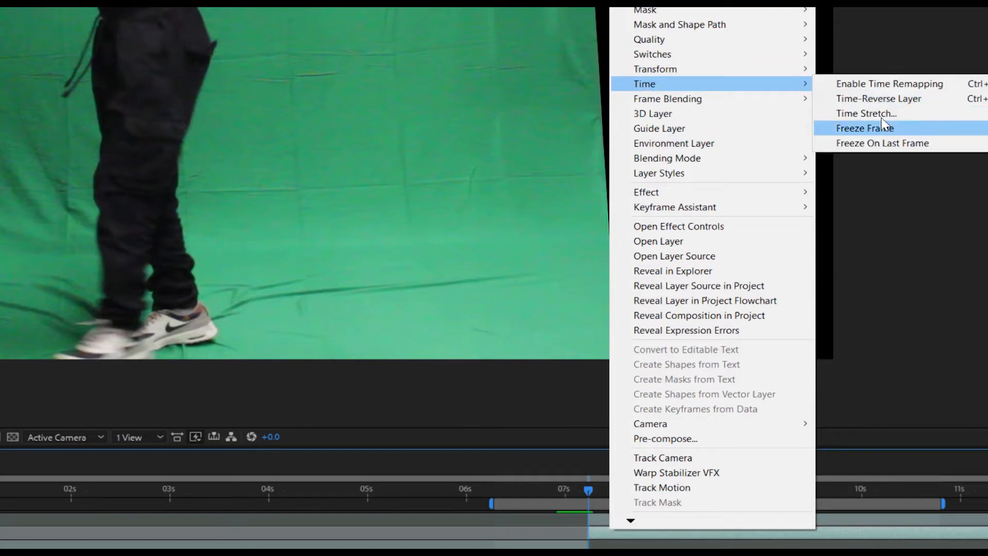
{"action": "left_click", "coordinate": [903, 128]}
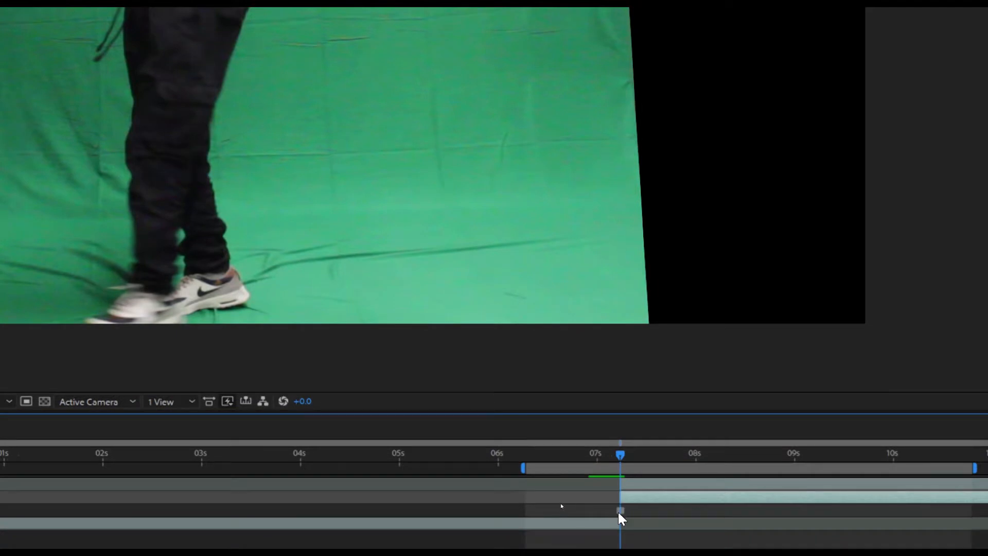
Move the top clip segment so it starts just past 9 seconds, about two seconds after the split.
{"action": "left_click", "coordinate": [635, 483]}
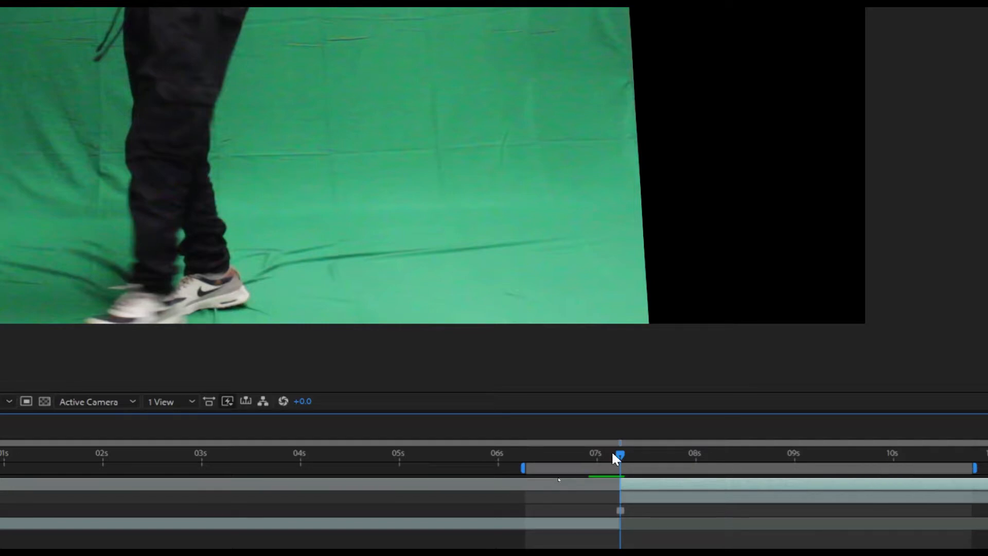
{"action": "left_click_drag", "start_coordinate": [621, 454], "coordinate": [817, 459]}
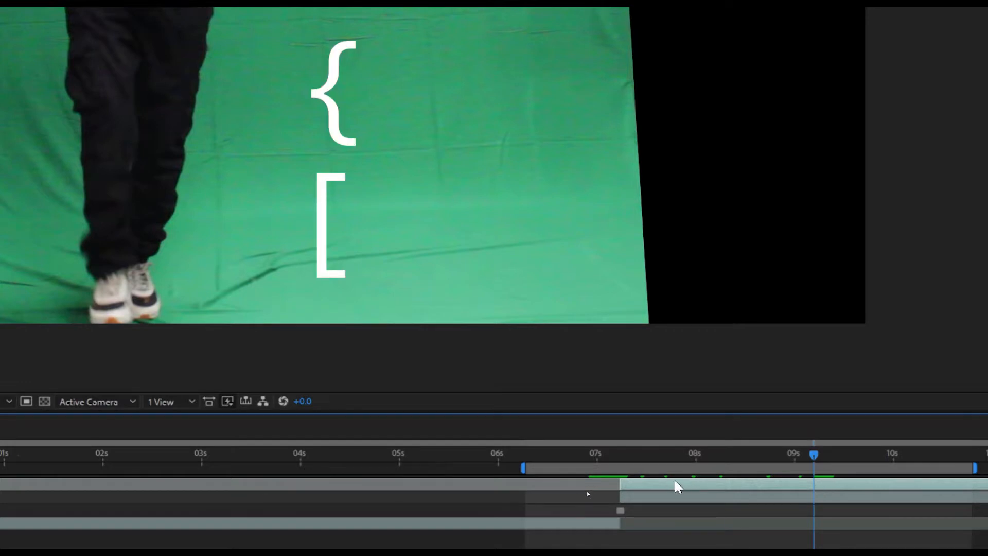
{"action": "key", "text": "bracketleft"}
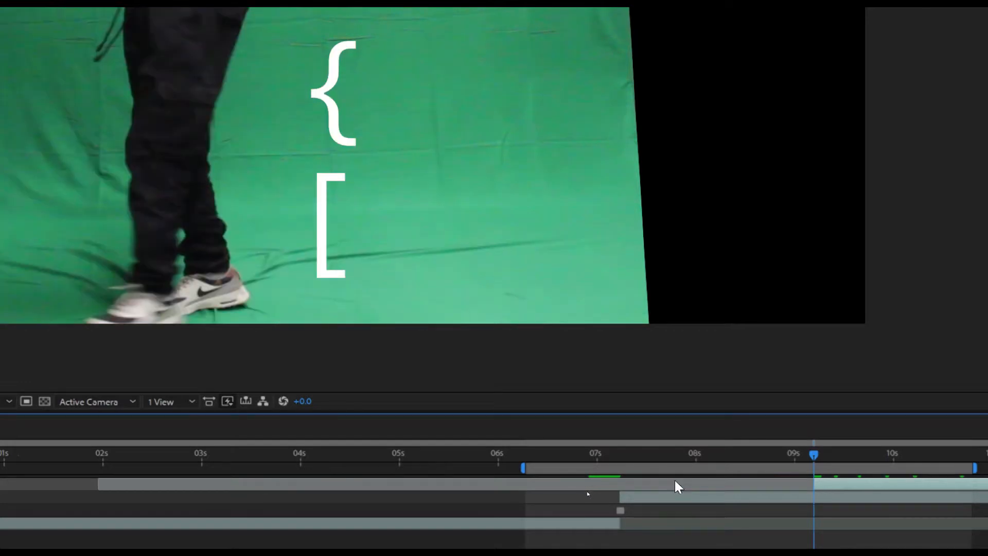
Trim the end of the freeze-frame layer to the playhead just past 9 seconds, where the top segment starts.
{"action": "left_click", "coordinate": [808, 499]}
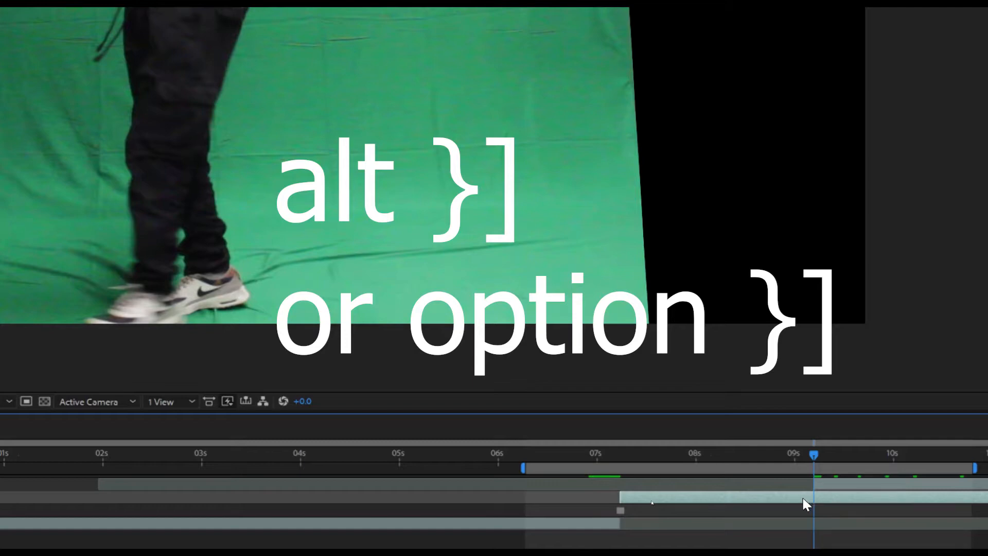
{"action": "key", "text": "alt+bracketright"}
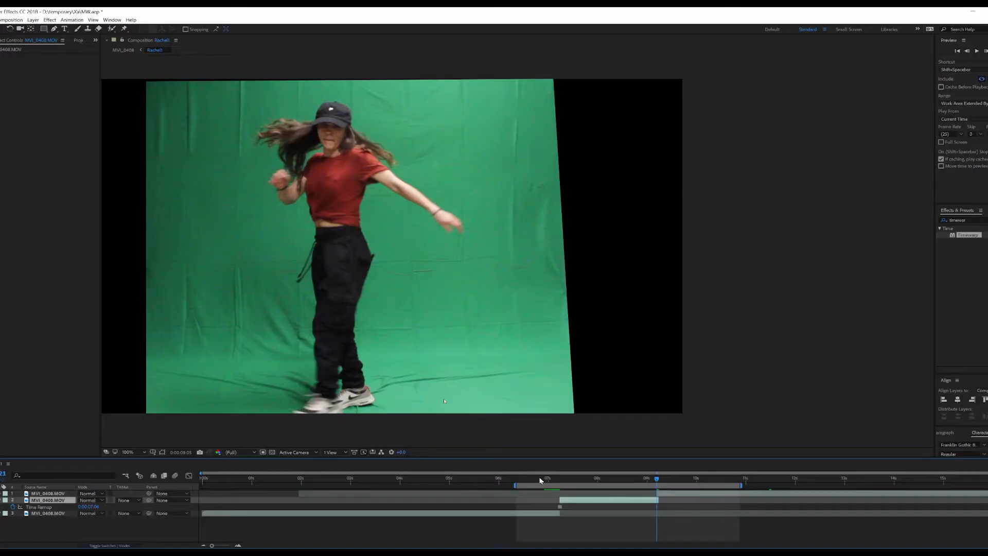
Scrub and play through the clip, the freeze frame and the resumed segment to check the pause in the dance.
{"action": "left_click_drag", "start_coordinate": [541, 480], "coordinate": [695, 496]}
{"action": "left_click", "coordinate": [695, 495]}
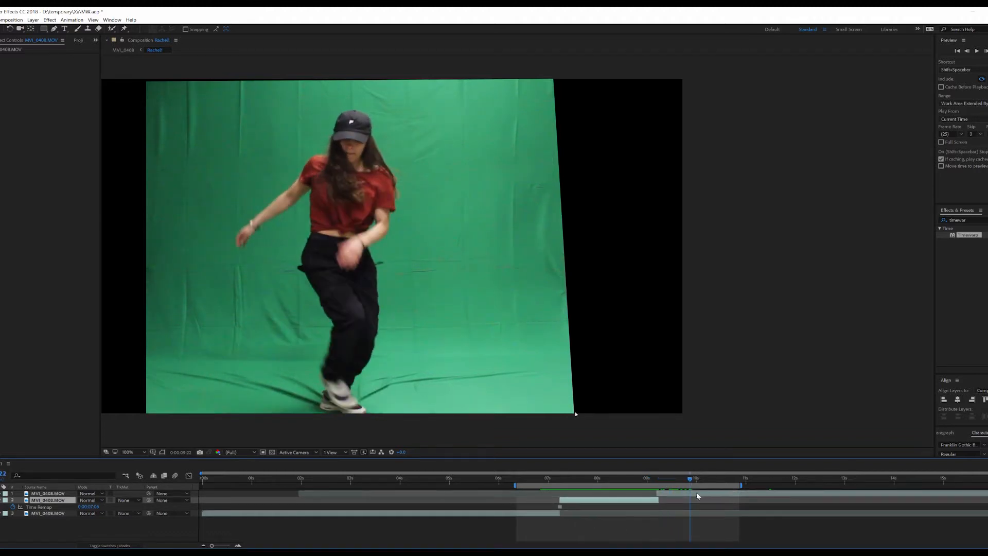
{"action": "left_click", "coordinate": [566, 480]}
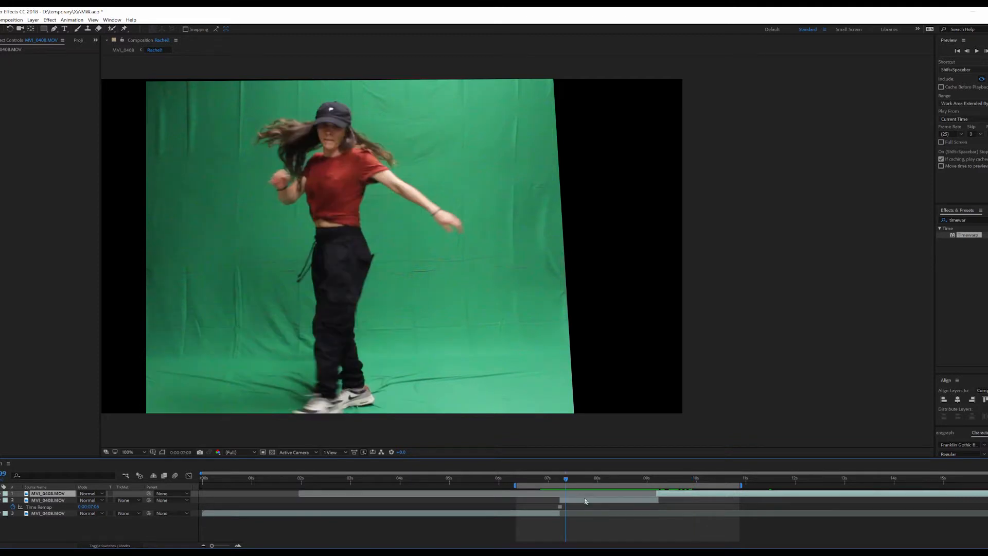
{"action": "left_click", "coordinate": [586, 501]}
{"action": "key", "text": "space"}
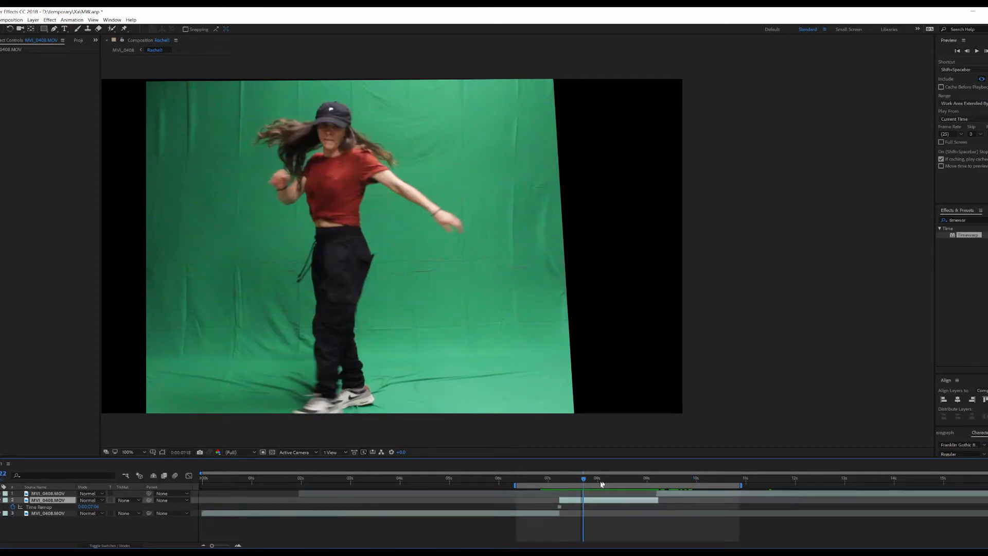
{"action": "left_click_drag", "start_coordinate": [605, 480], "coordinate": [620, 481]}
{"action": "left_click", "coordinate": [546, 513]}
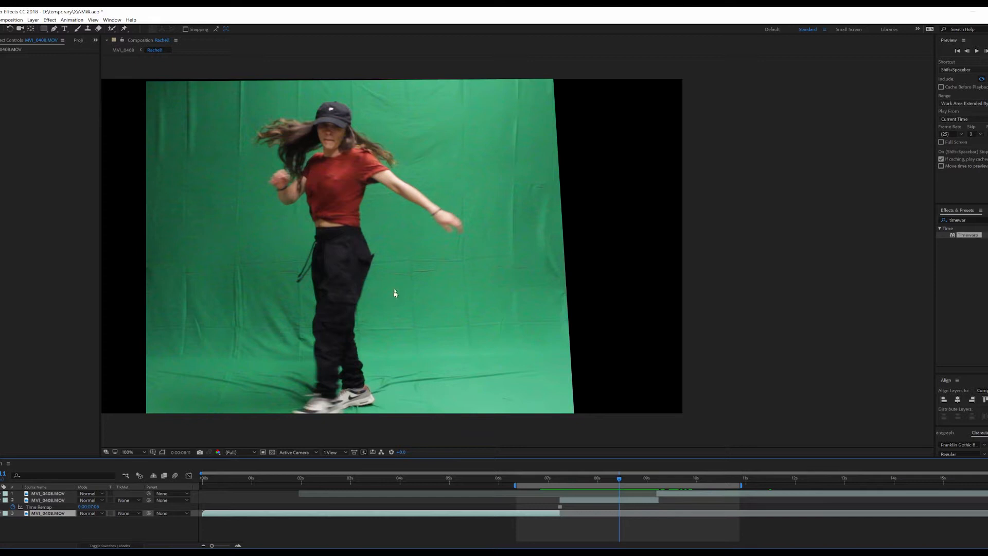
{"action": "key", "text": "ctrl+shift+a"}
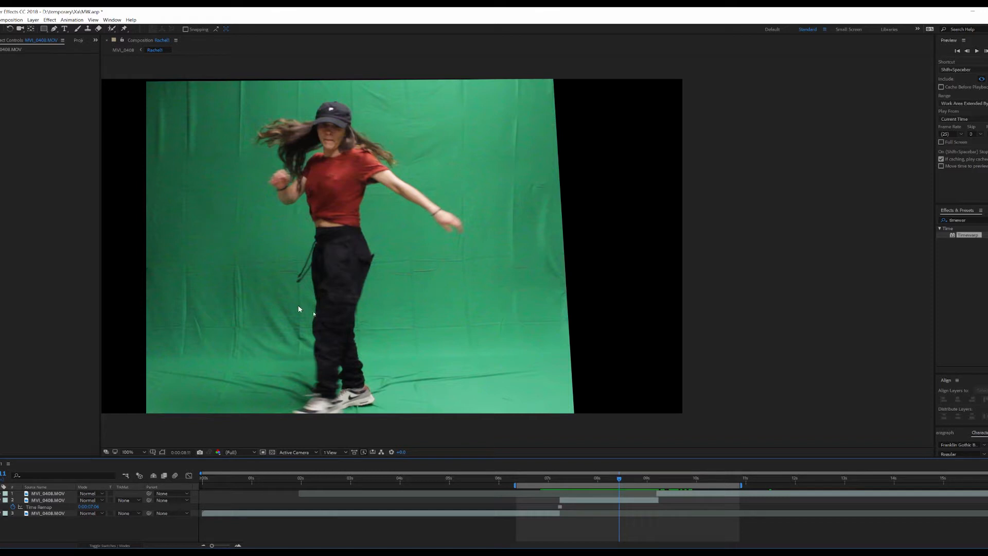
Search the effects for keylight and move the playhead to 0:00:05:19.
{"action": "left_click", "coordinate": [511, 514]}
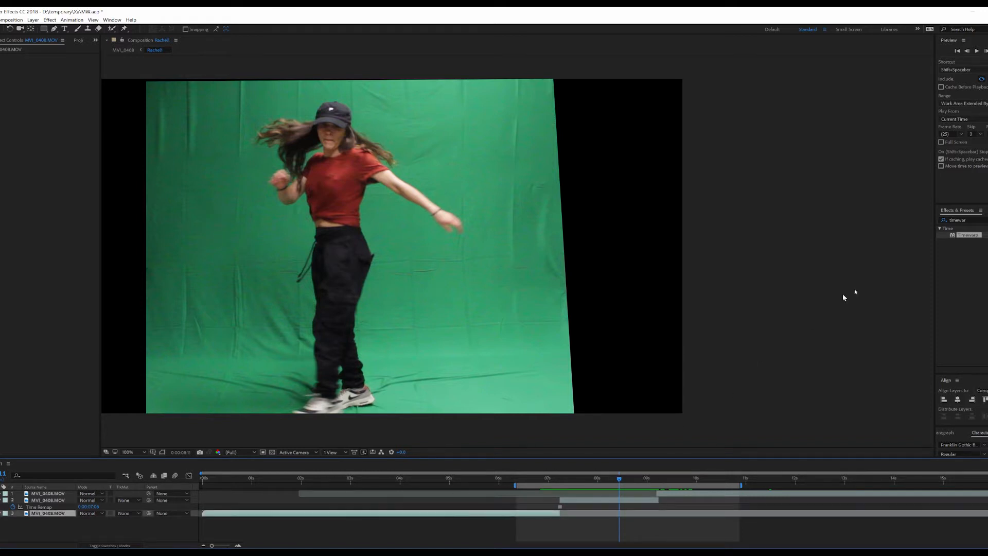
{"action": "double_click", "coordinate": [960, 220]}
{"action": "type", "text": "keylight"}
{"action": "left_click_drag", "start_coordinate": [971, 255], "coordinate": [503, 458]}
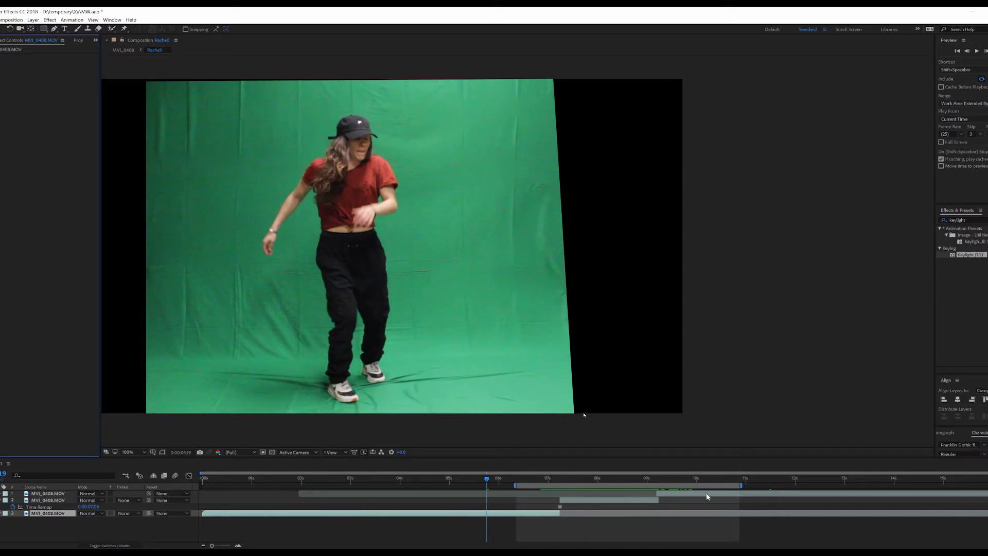
Pre-compose all three MVI_0408.MOV layers as "dancer", moving all attributes into the new composition.
{"action": "left_click", "coordinate": [707, 497], "text": "shift"}
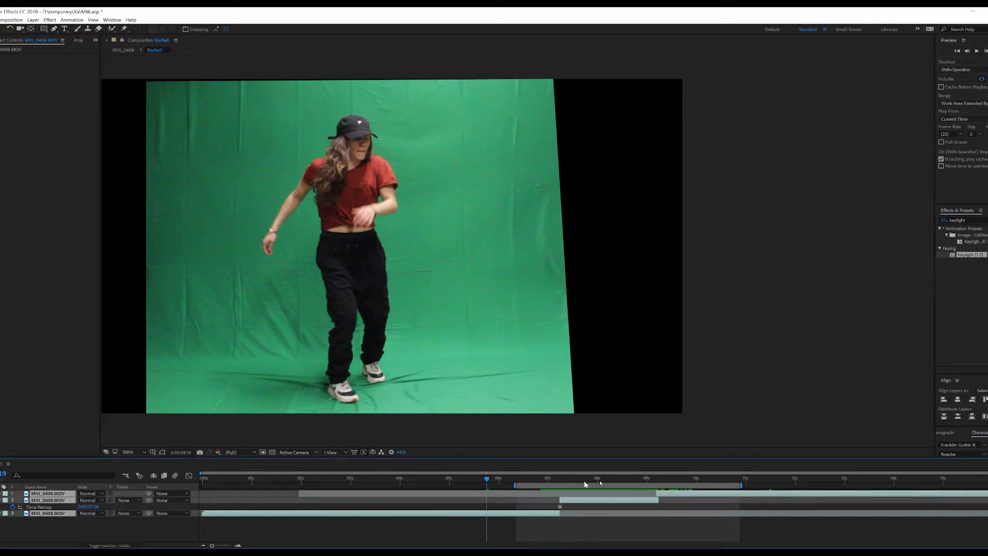
{"action": "right_click", "coordinate": [382, 511]}
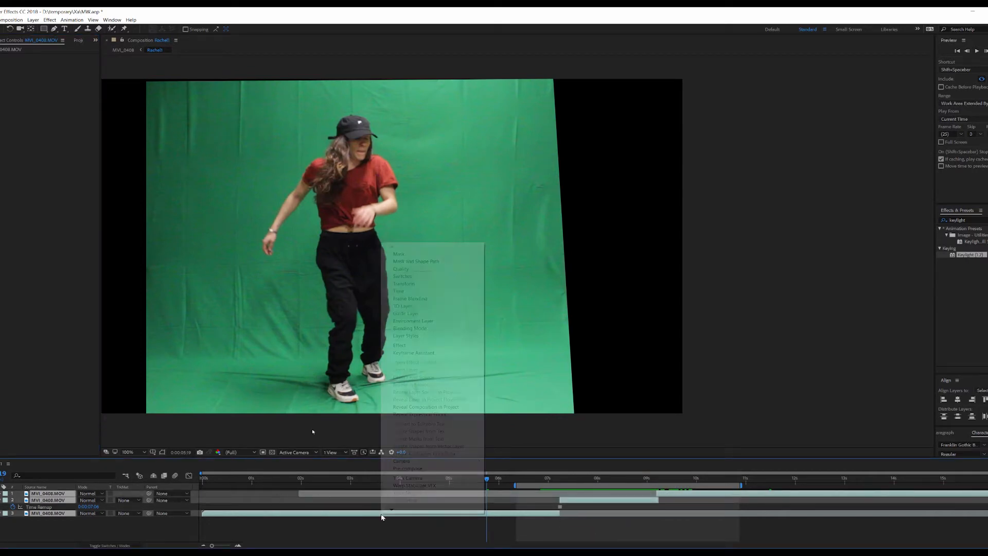
{"action": "left_click", "coordinate": [405, 469]}
{"action": "type", "text": "dancer"}
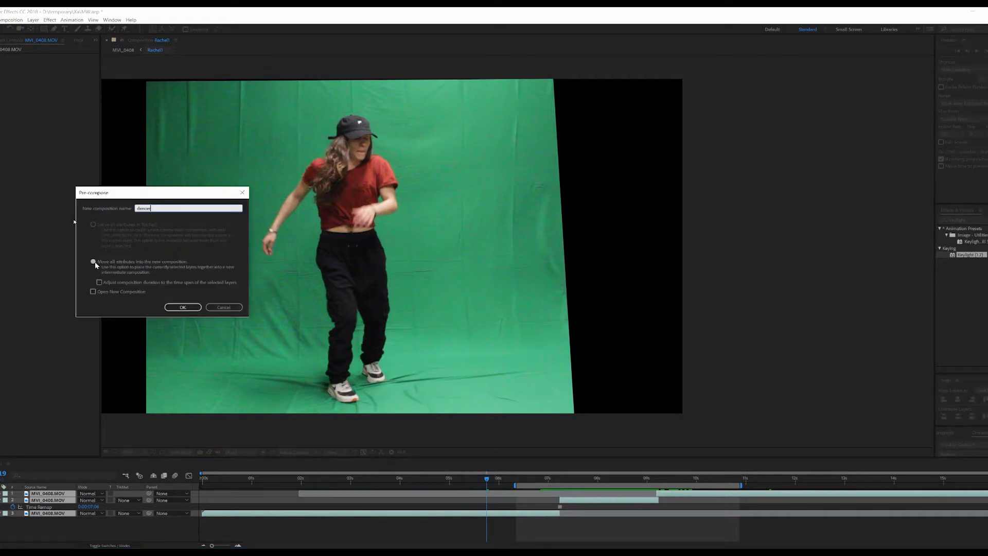
{"action": "left_click", "coordinate": [94, 262]}
{"action": "left_click", "coordinate": [182, 307]}
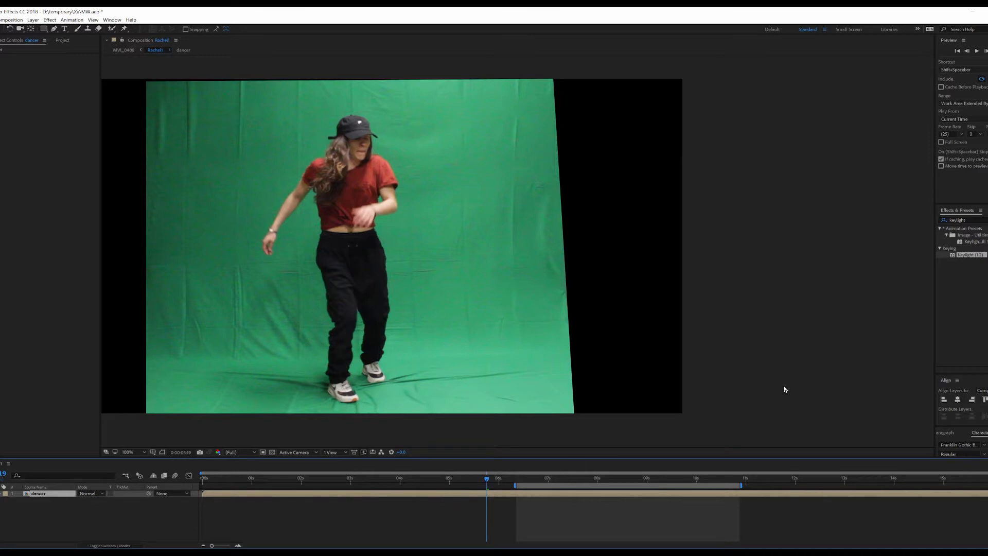
Apply Keylight (1.2) to the dancer layer and sample the green backdrop as its Screen Colour.
{"action": "left_click_drag", "start_coordinate": [971, 255], "coordinate": [567, 494]}
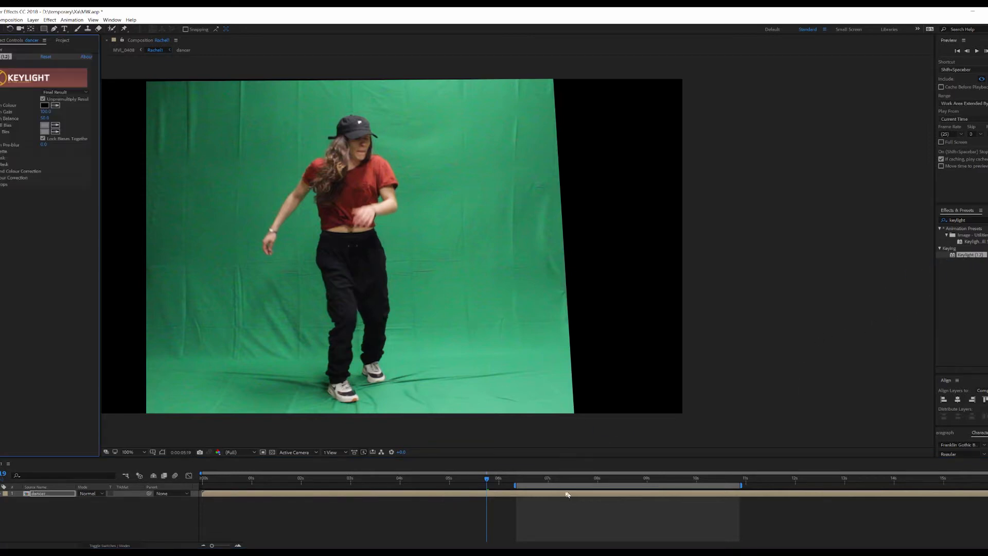
{"action": "left_click", "coordinate": [55, 105]}
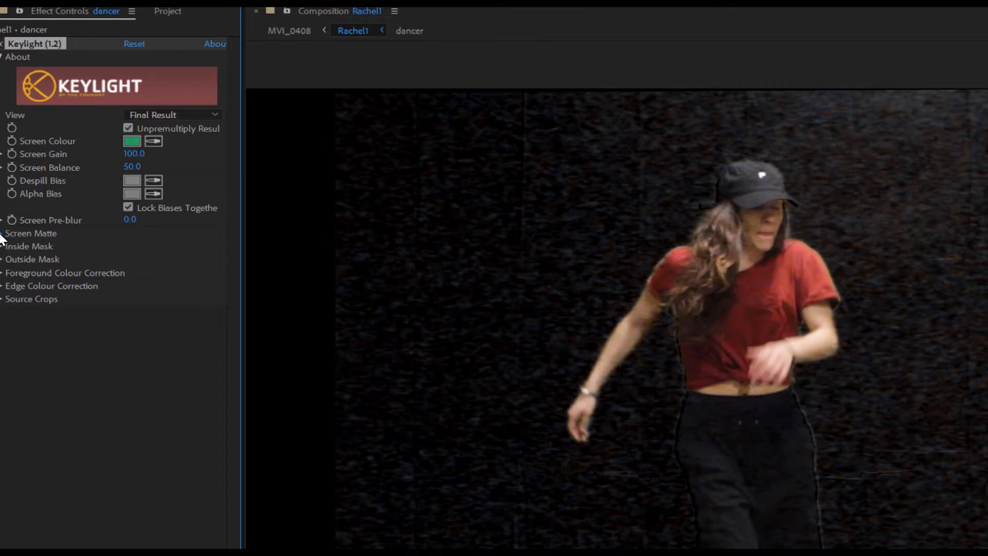
Refine Keylight in Screen Matte view with Clip Black 69, Clip White 73 and Replace Method Hard Colour, and return the view to Final Result.
{"action": "left_click", "coordinate": [2, 233]}
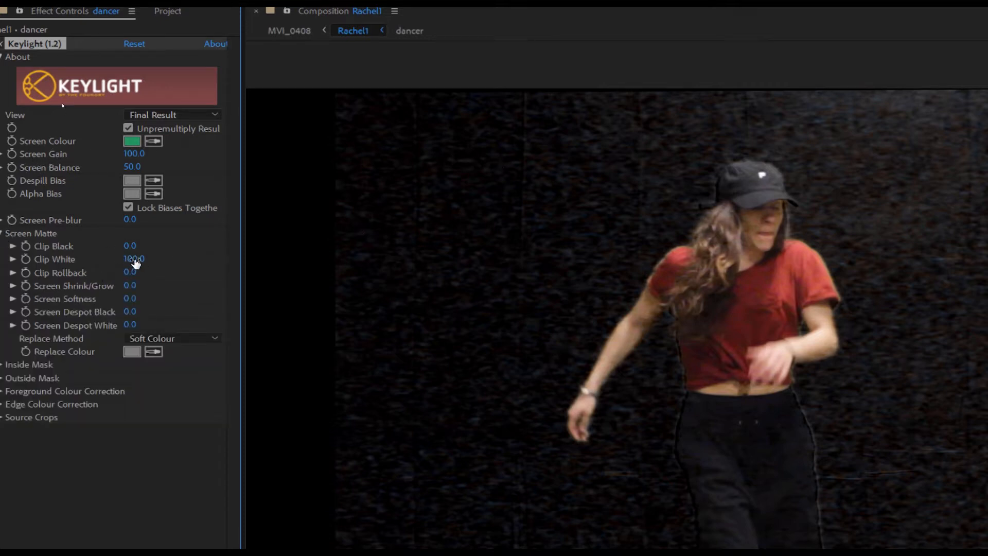
{"action": "left_click", "coordinate": [191, 116]}
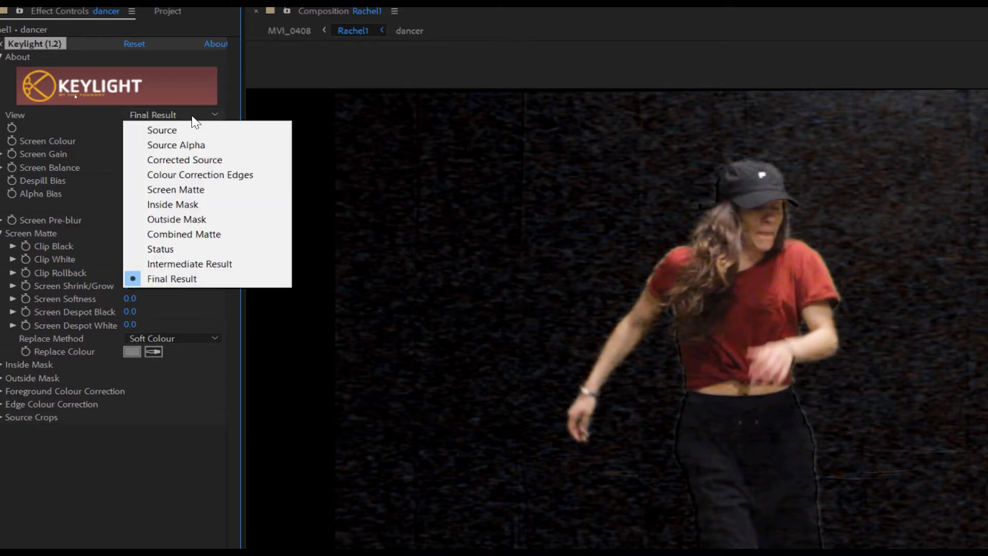
{"action": "left_click", "coordinate": [181, 191]}
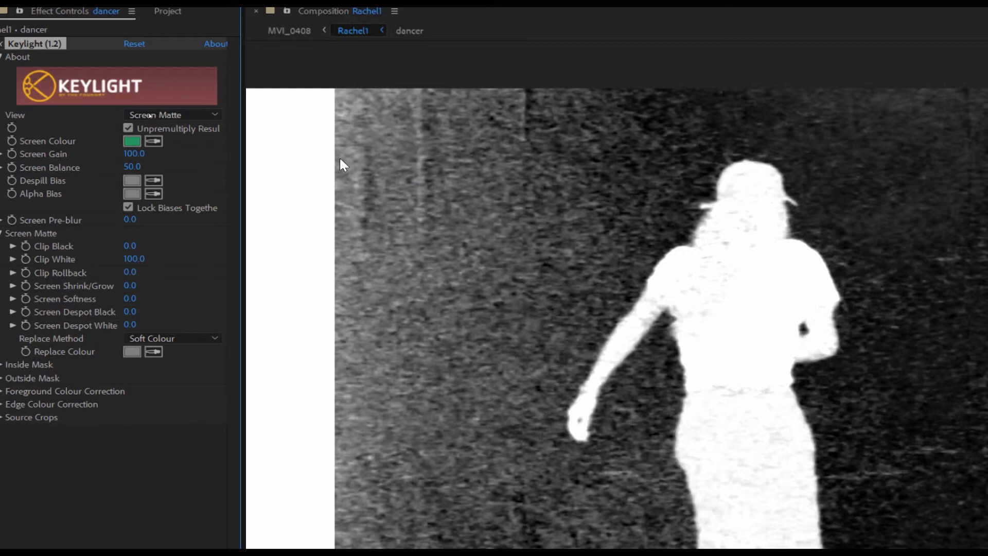
{"action": "left_click_drag", "start_coordinate": [133, 259], "coordinate": [118, 258]}
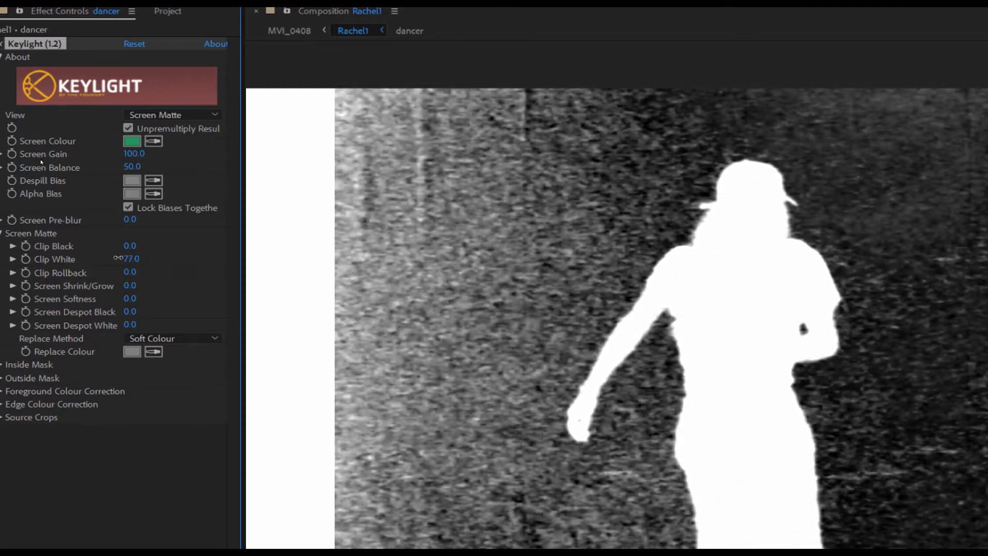
{"action": "left_click_drag", "start_coordinate": [129, 248], "coordinate": [178, 243]}
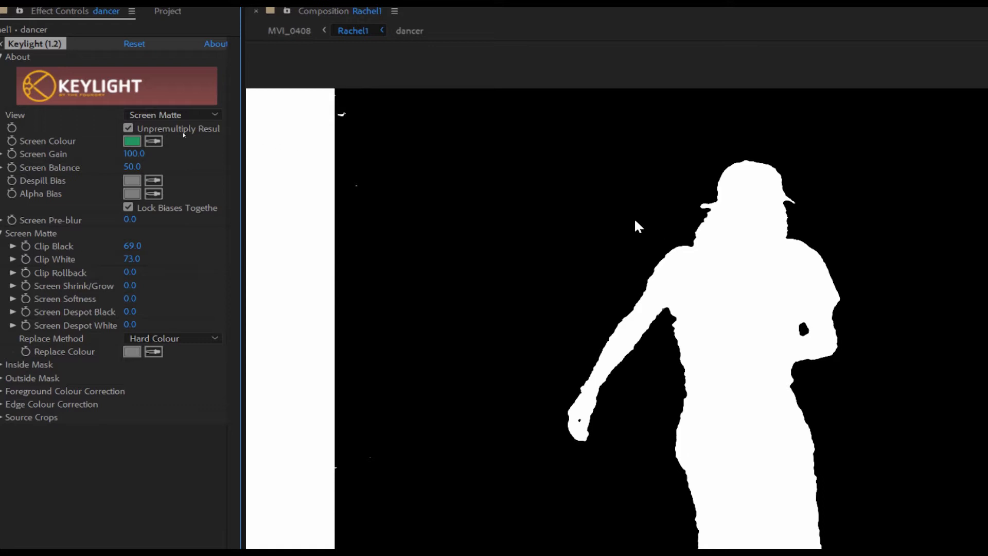
{"action": "left_click", "coordinate": [175, 115]}
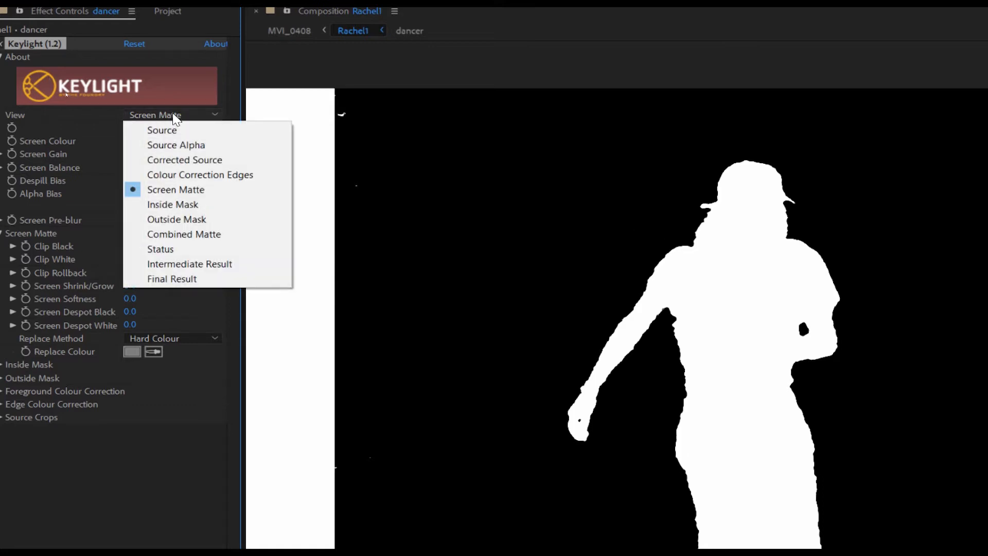
{"action": "left_click", "coordinate": [186, 278]}
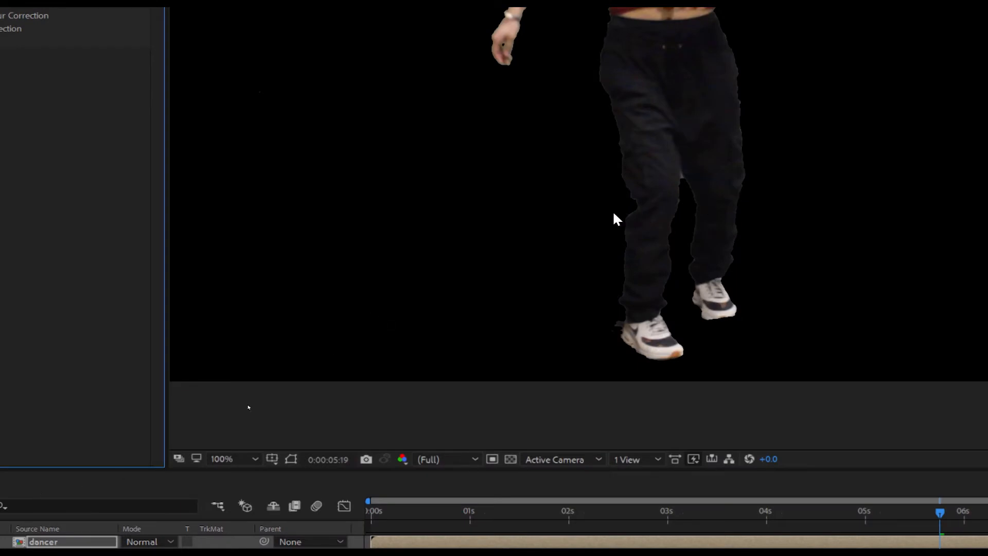
Duplicate the dancer layer and disable Keylight on the lower copy.
{"action": "left_click", "coordinate": [119, 502]}
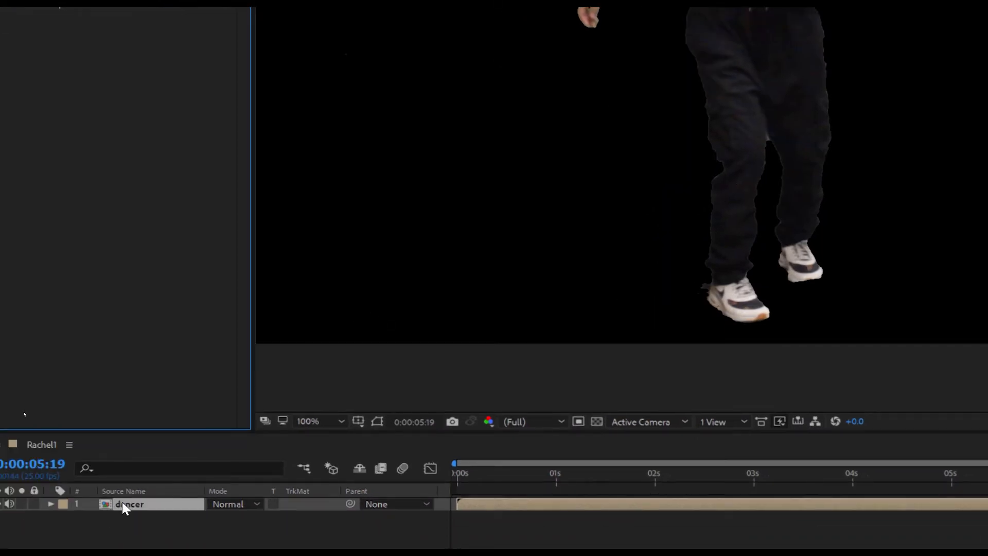
{"action": "key", "text": "ctrl+d"}
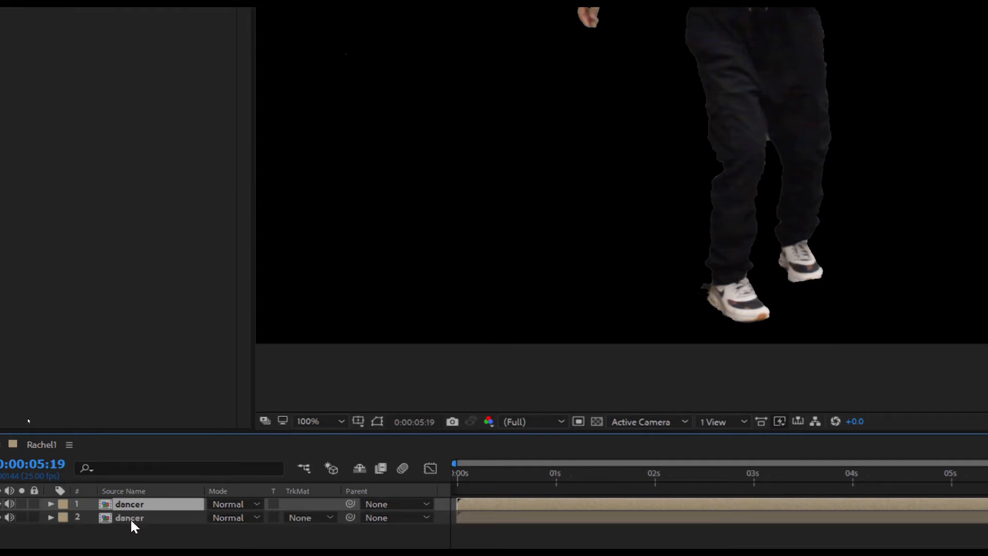
{"action": "left_click", "coordinate": [131, 518]}
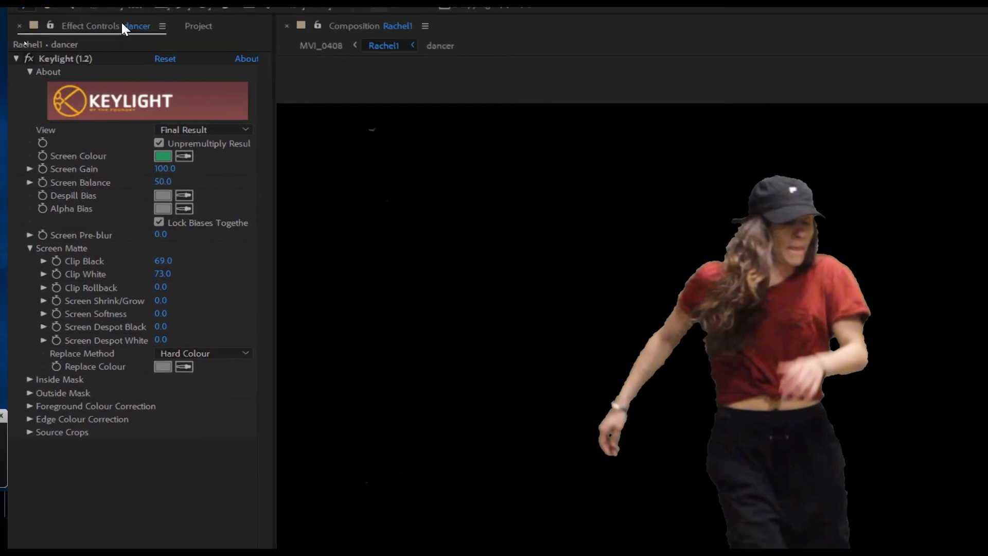
{"action": "left_click", "coordinate": [29, 58]}
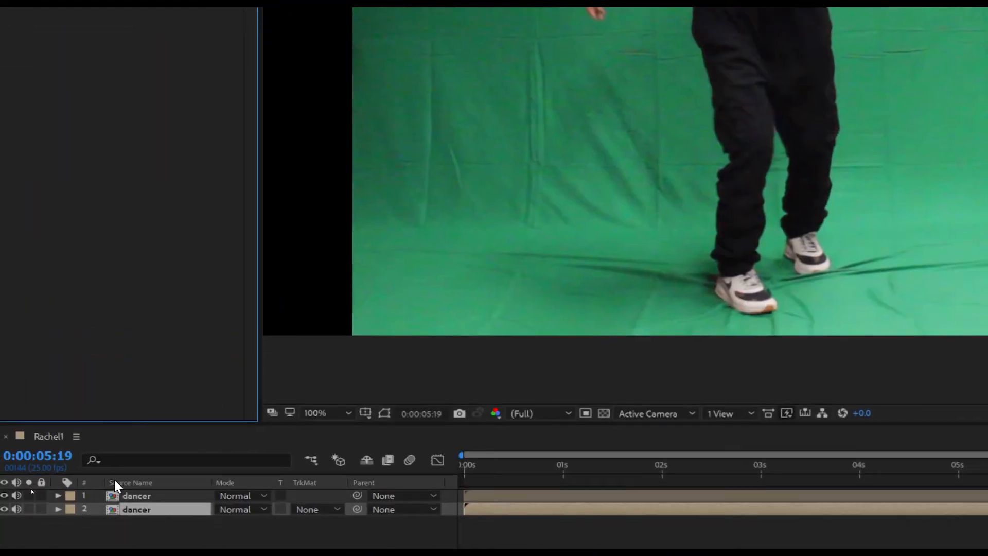
Set the lower dancer layer's track matte to Alpha Matte "dancer".
{"action": "left_click", "coordinate": [138, 508]}
{"action": "left_click", "coordinate": [317, 508]}
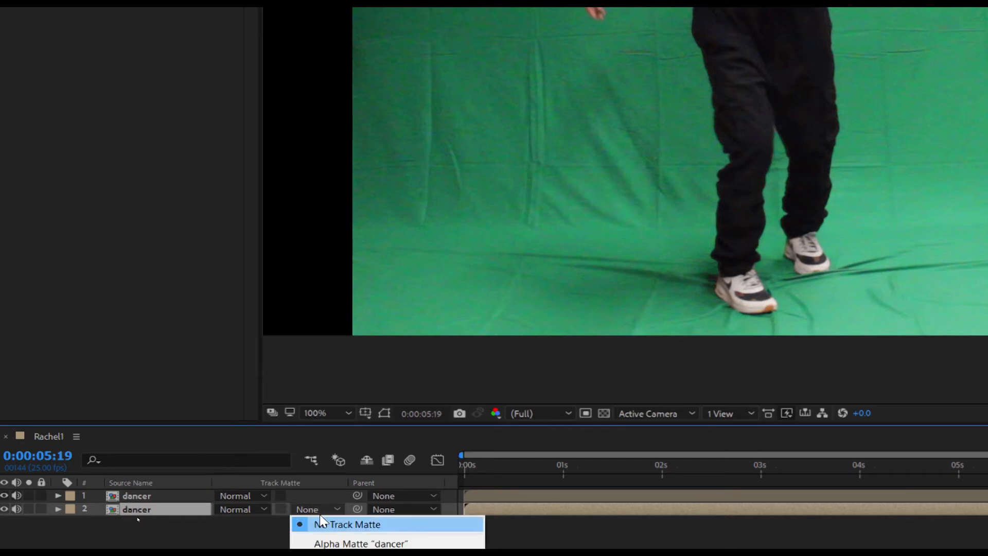
{"action": "left_click", "coordinate": [335, 543]}
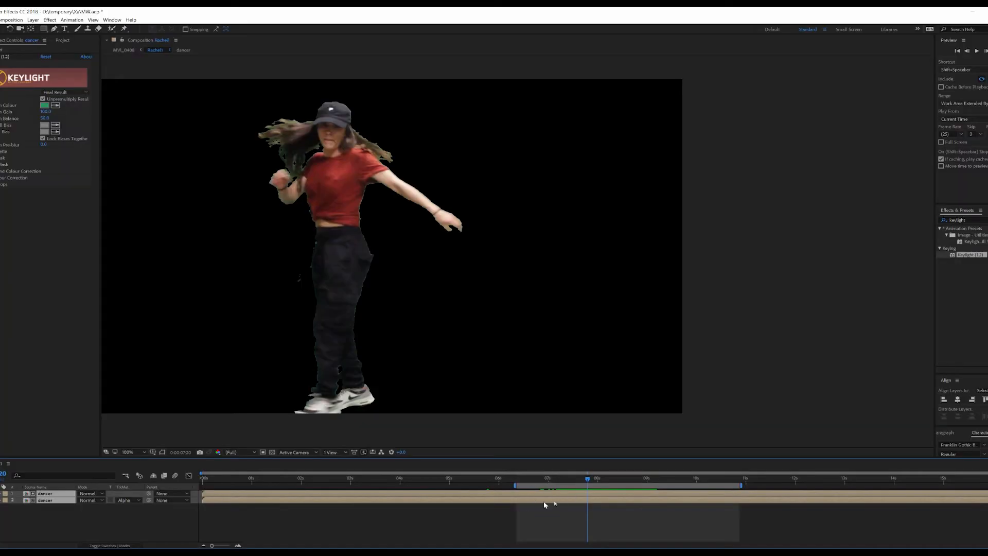
Pre-compose both dancer layers as "Pre-comp dancer keyed", moving all attributes into the new composition.
{"action": "right_click", "coordinate": [554, 497]}
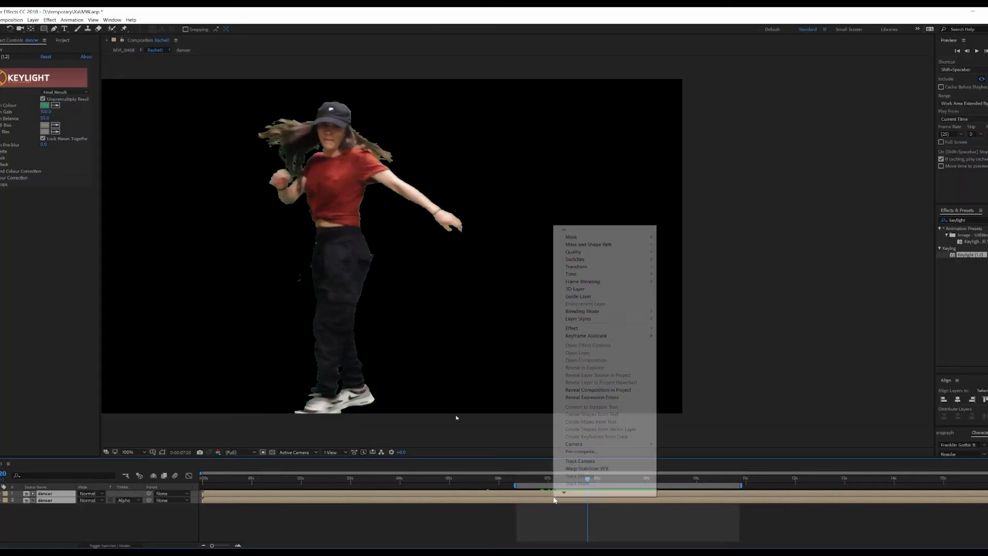
{"action": "left_click", "coordinate": [581, 452]}
{"action": "type", "text": "Pre-comp dancer keyed"}
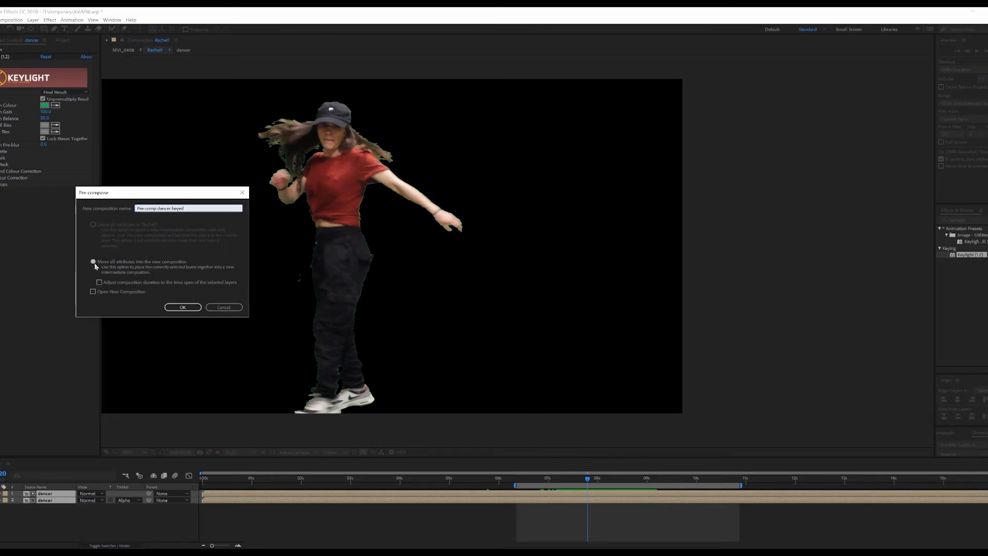
{"action": "left_click", "coordinate": [183, 307]}
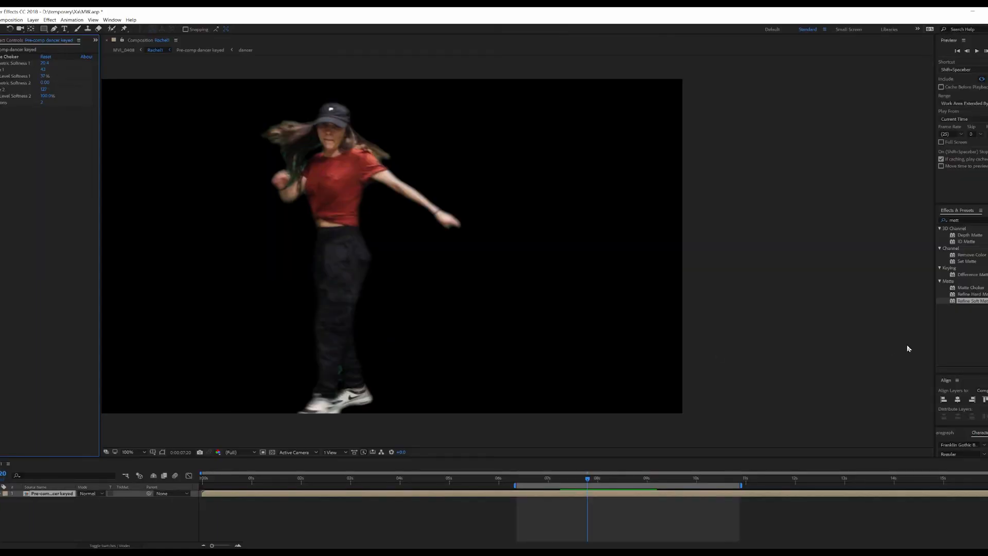
Find the Fill effect and apply it to the "Pre-comp dancer keyed" layer.
{"action": "double_click", "coordinate": [955, 220]}
{"action": "type", "text": "tint"}
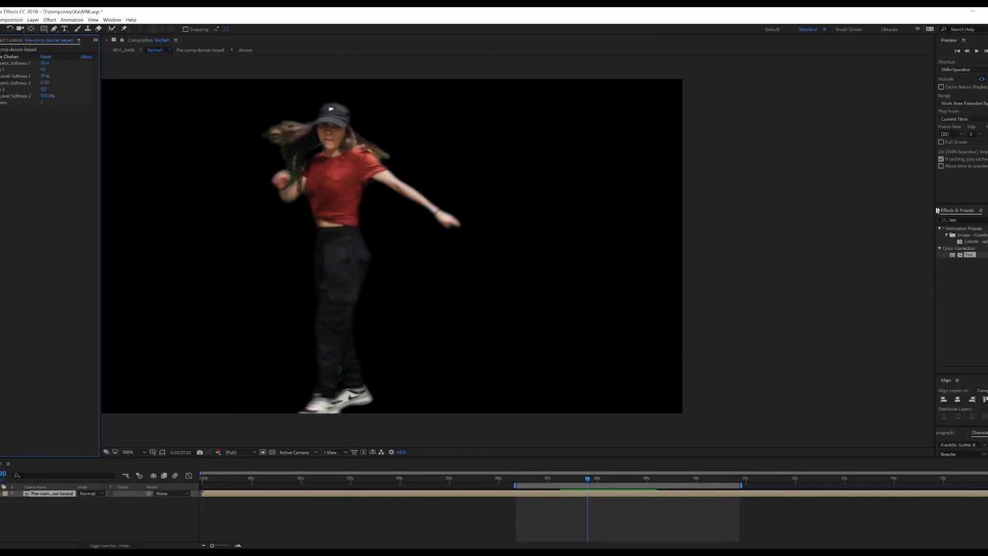
{"action": "double_click", "coordinate": [965, 217]}
{"action": "type", "text": "fill"}
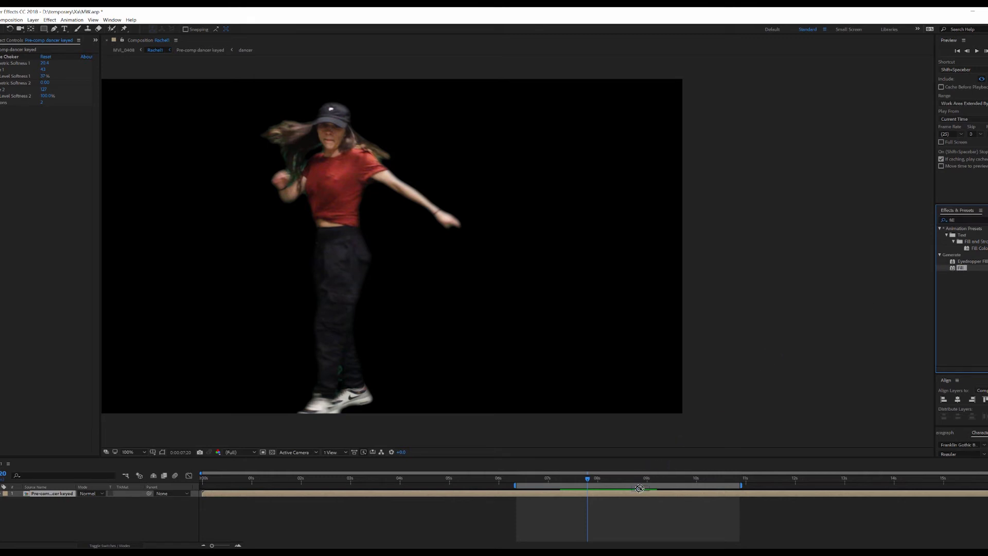
{"action": "left_click_drag", "start_coordinate": [639, 488], "coordinate": [653, 494]}
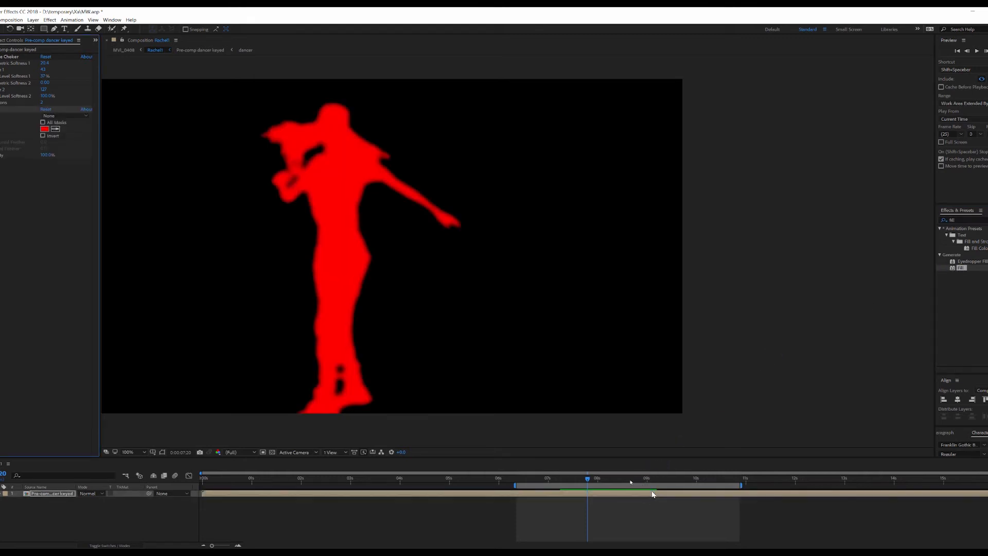
Set the Fill colour to saturated blue and briefly preview the inverted fill before restoring the non-inverted silhouette.
{"action": "left_click", "coordinate": [45, 129]}
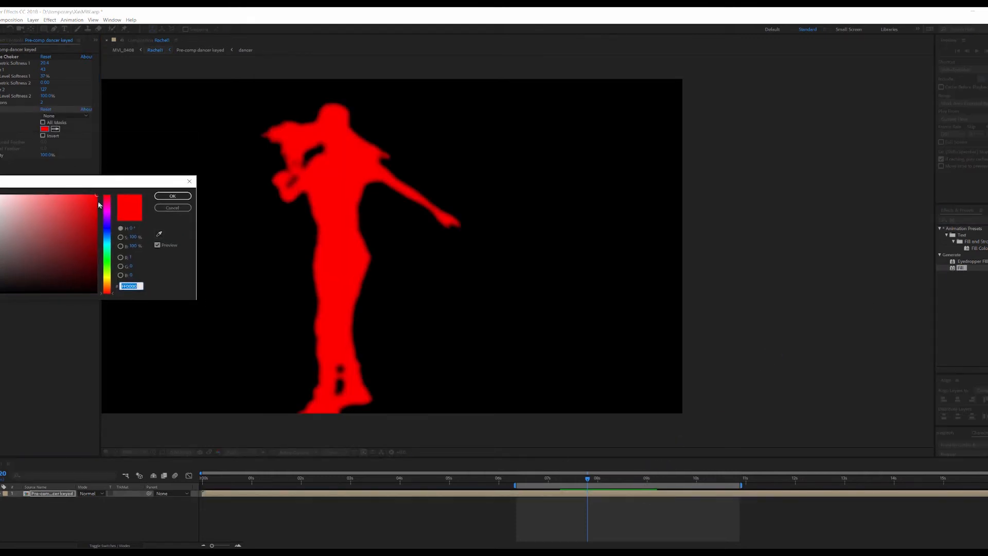
{"action": "left_click", "coordinate": [107, 229]}
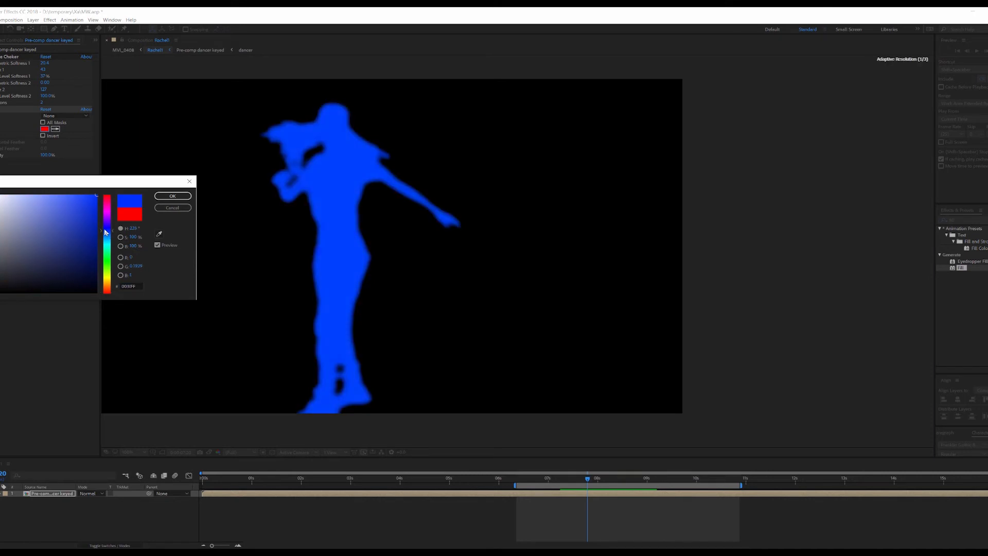
{"action": "left_click", "coordinate": [173, 196]}
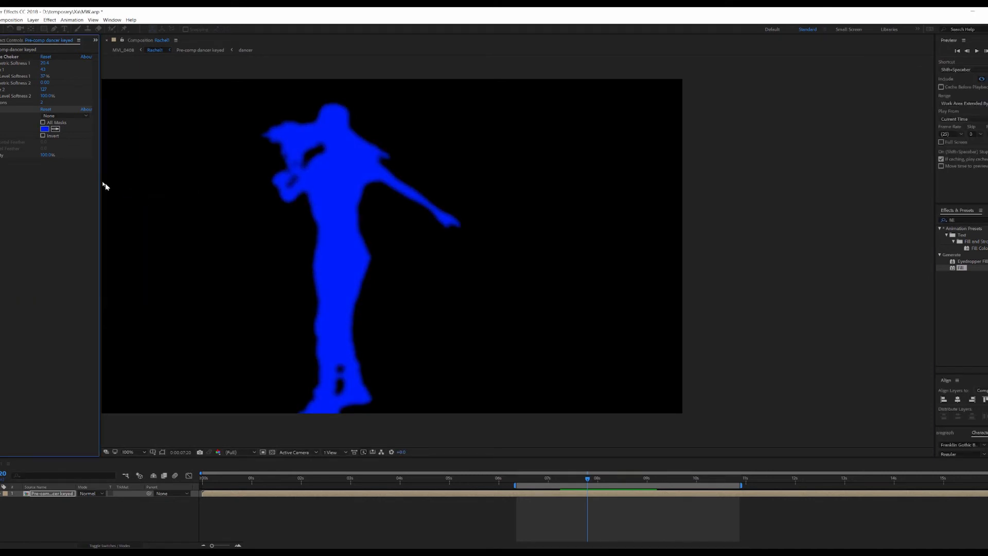
{"action": "left_click", "coordinate": [43, 136]}
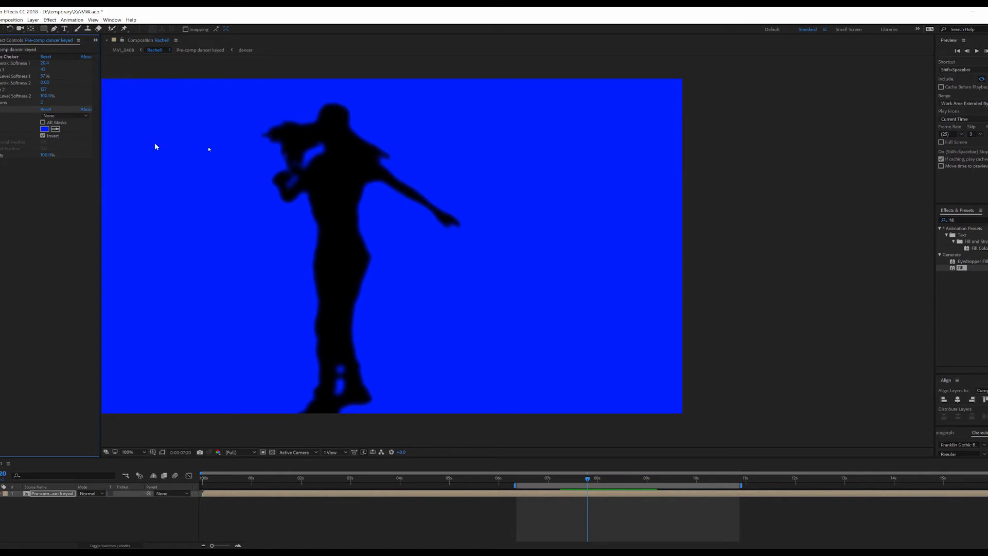
{"action": "left_click", "coordinate": [43, 136]}
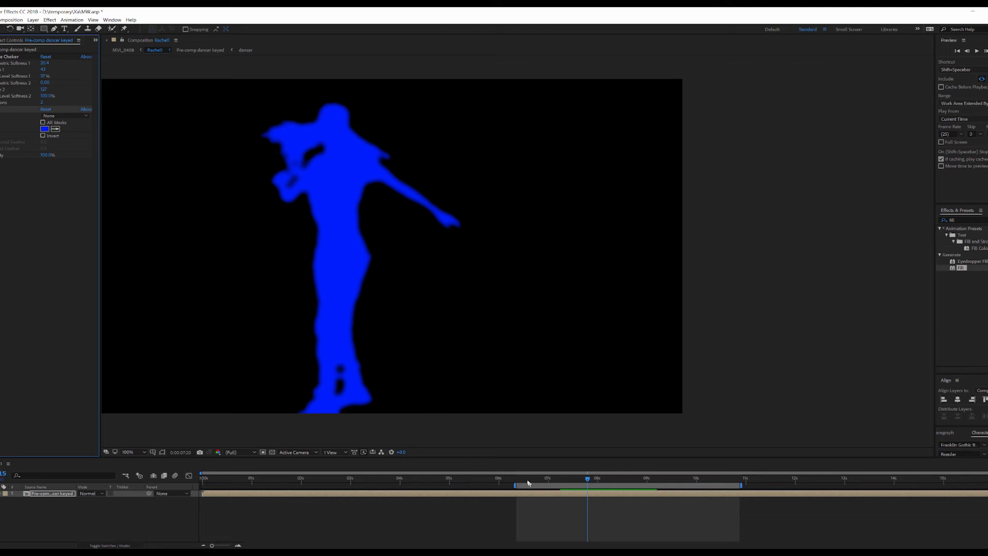
Add a Fill Color keyframe at 0:00:07:05 and make it a hold keyframe.
{"action": "left_click_drag", "start_coordinate": [527, 482], "coordinate": [560, 483]}
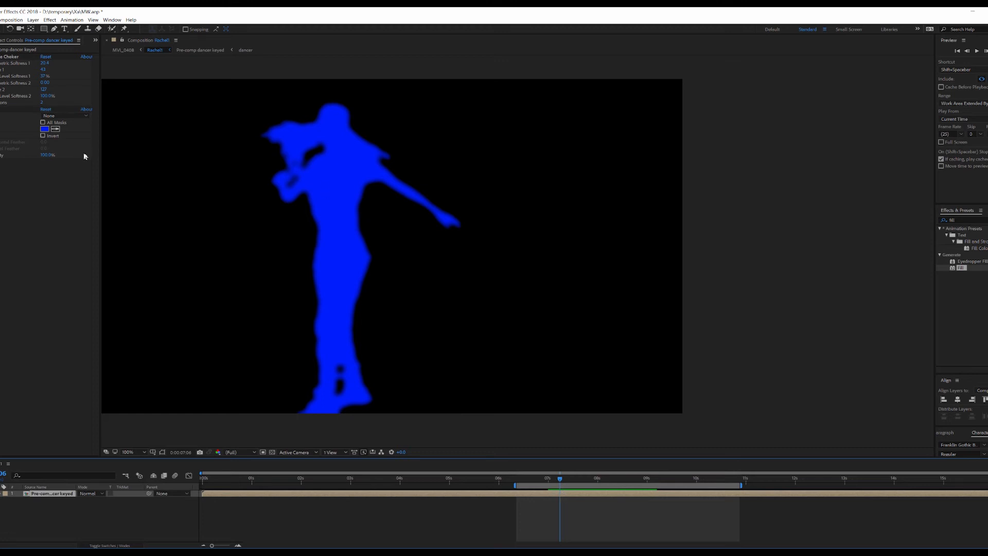
{"action": "key", "text": "Page_Up"}
{"action": "left_click", "coordinate": [2, 109]}
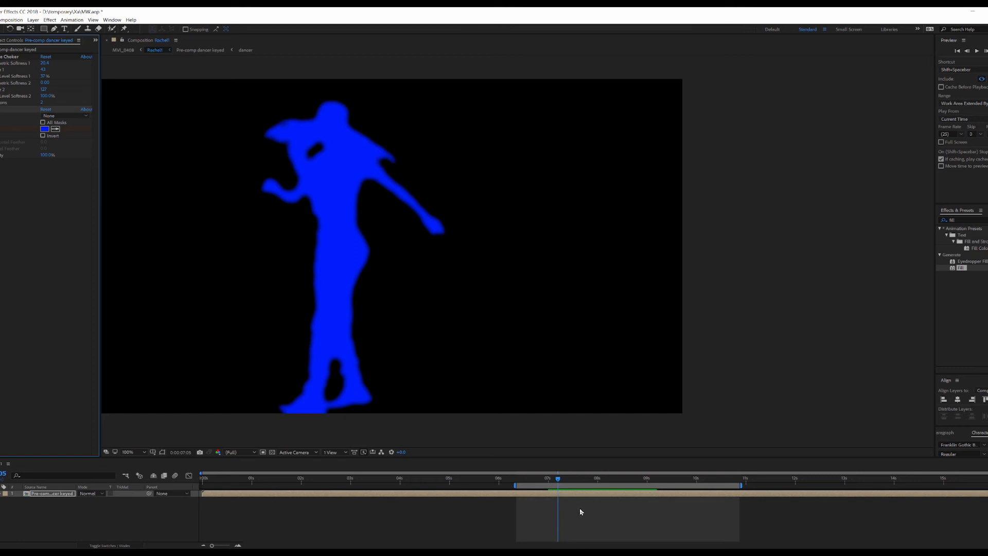
{"action": "key", "text": "u"}
{"action": "right_click", "coordinate": [559, 507]}
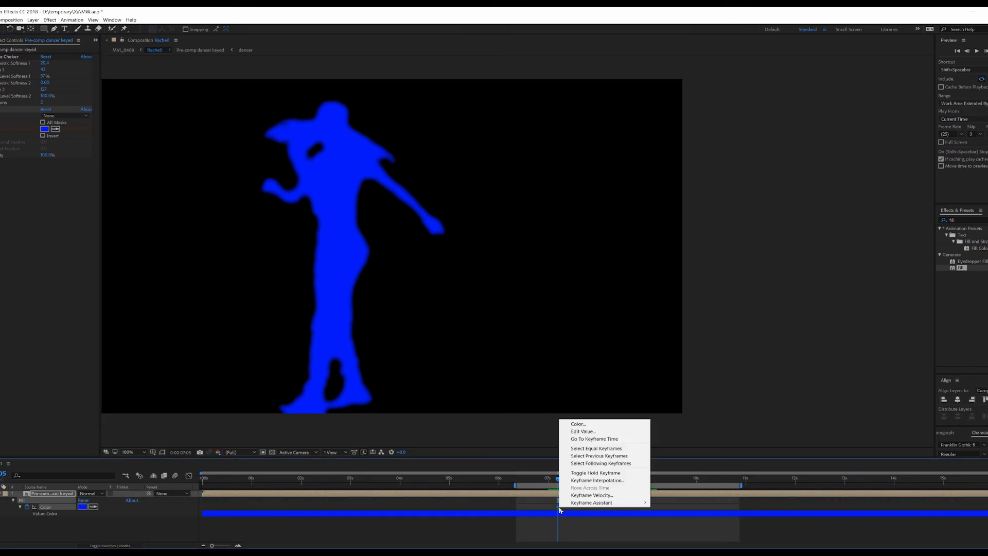
{"action": "mouse_move", "coordinate": [568, 504]}
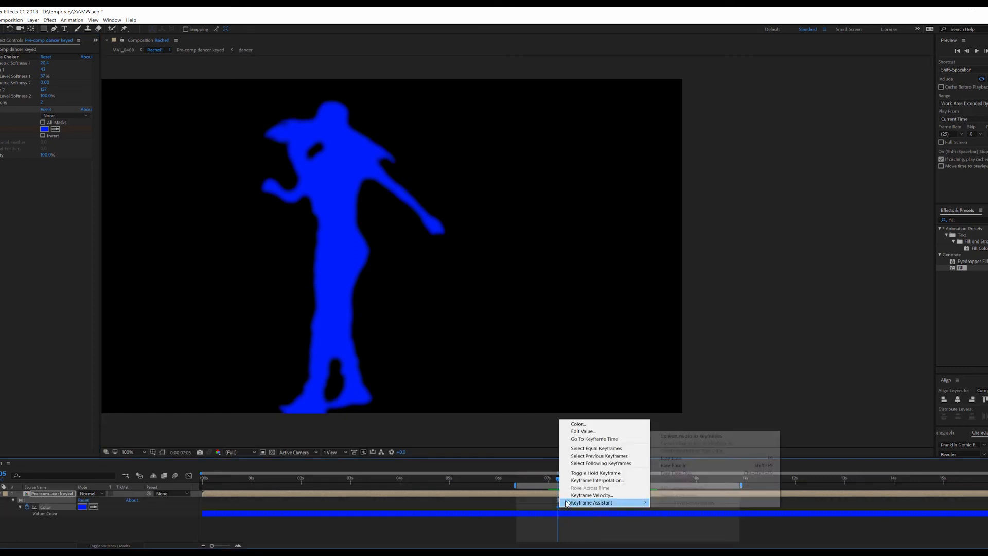
{"action": "left_click", "coordinate": [590, 481]}
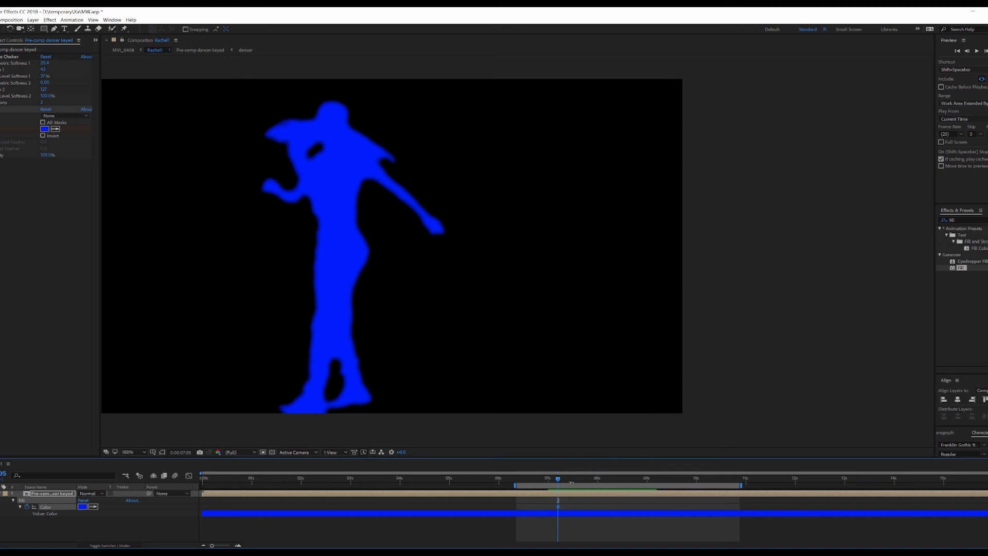
Keyframe Fill's Invert option as off at 0:00:07:05 and make it a hold keyframe.
{"action": "key", "text": "Page_Down"}
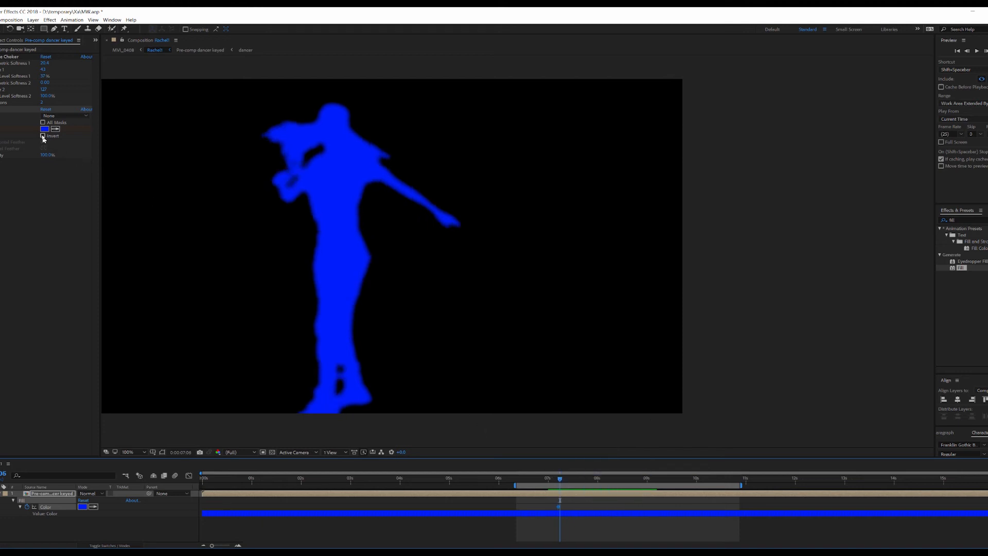
{"action": "key", "text": "Page_Up"}
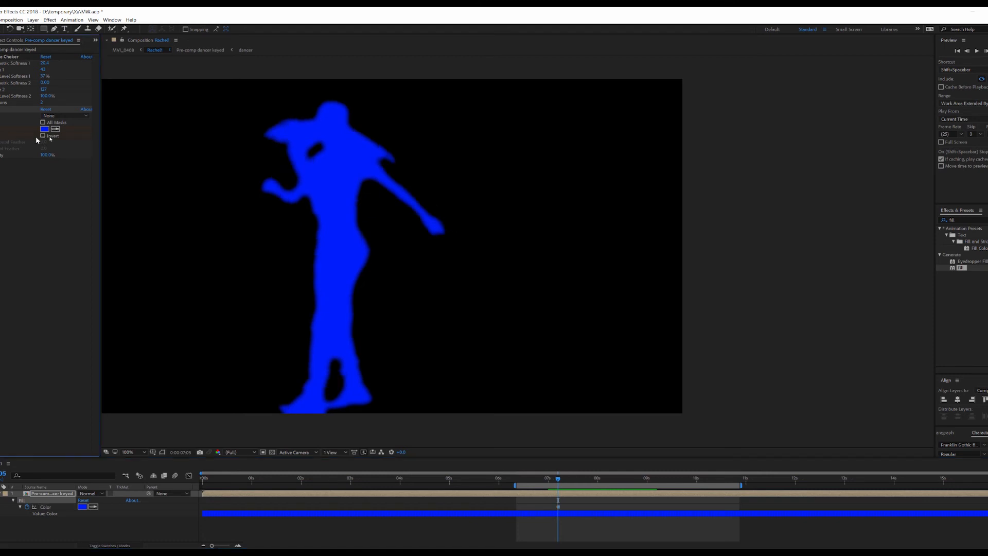
{"action": "key", "text": "Page_Down"}
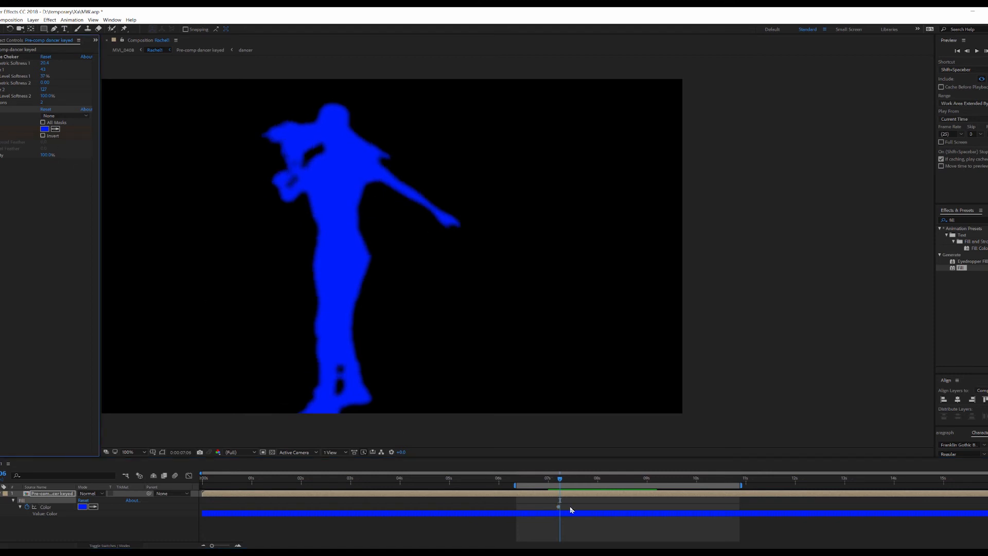
{"action": "key", "text": "Page_Up"}
{"action": "key", "text": "u"}
{"action": "key", "text": "u"}
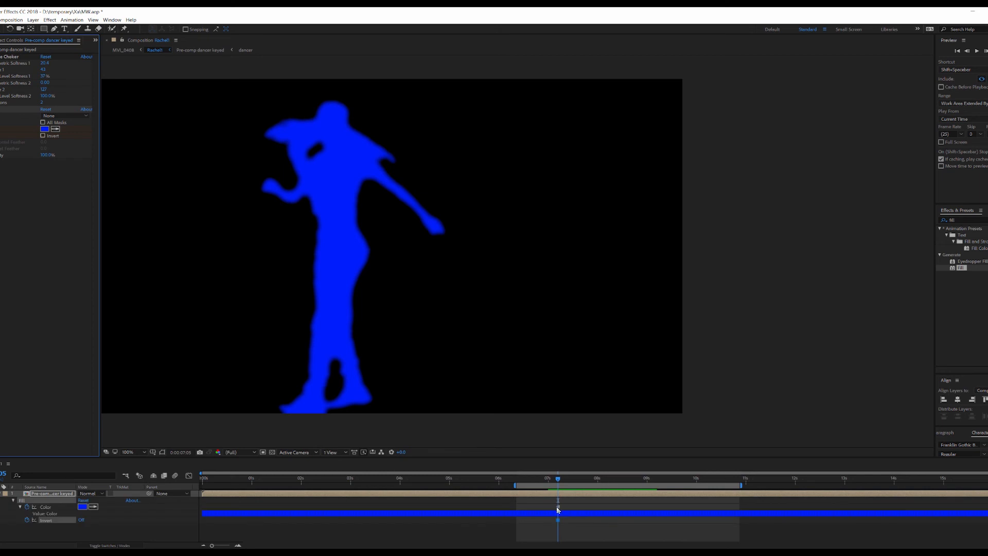
{"action": "right_click", "coordinate": [558, 520]}
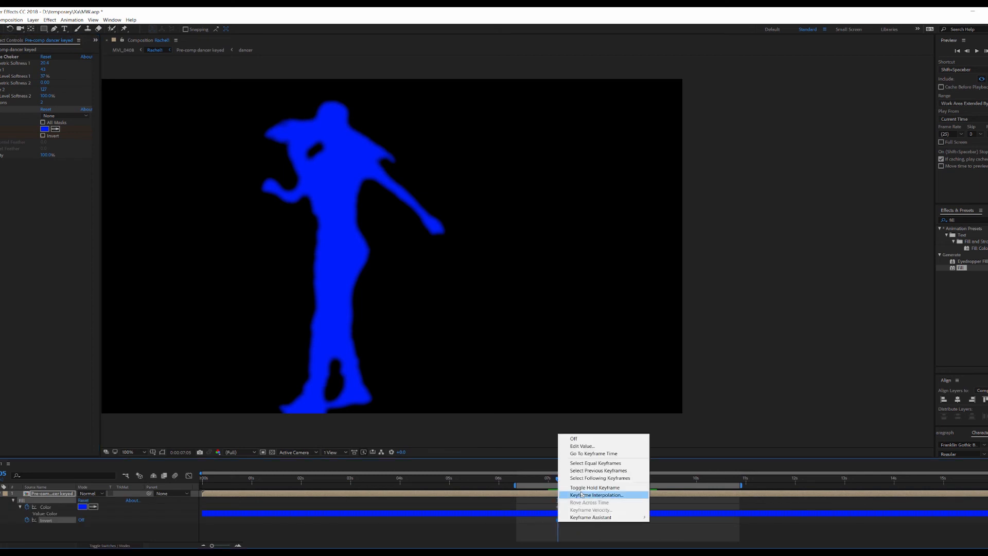
{"action": "left_click", "coordinate": [581, 488]}
Turn Fill's Invert option on at 0:00:07:06 and check the switch between the two frames.
{"action": "key", "text": "Page_Down"}
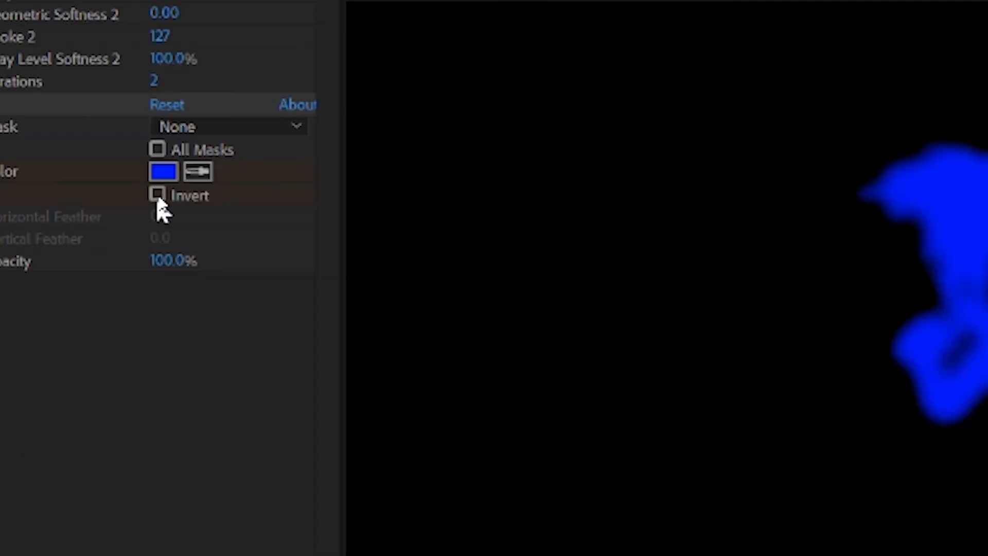
{"action": "left_click", "coordinate": [43, 135]}
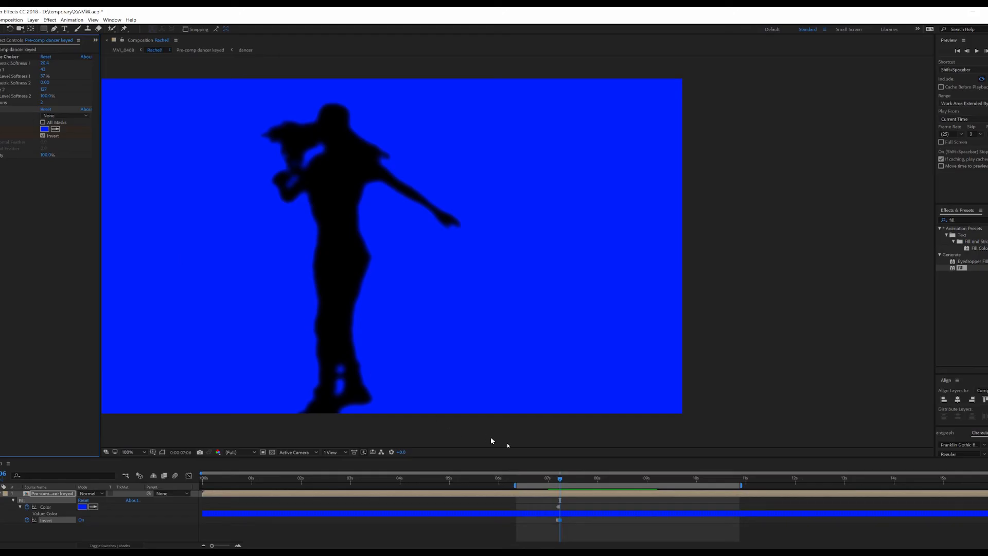
{"action": "key", "text": "Page_Up"}
{"action": "key", "text": "Page_Down"}
Add Fill Color and Invert keyframes at 0:00:09:06, and turn Invert off at 0:00:09:07.
{"action": "left_click_drag", "start_coordinate": [561, 479], "coordinate": [647, 483]}
{"action": "key", "text": "Page_Down"}
{"action": "key", "text": "Page_Down"}
{"action": "key", "text": "Page_Down"}
{"action": "key", "text": "Page_Down"}
{"action": "key", "text": "Page_Down"}
{"action": "key", "text": "Page_Down"}
{"action": "key", "text": "Page_Down"}
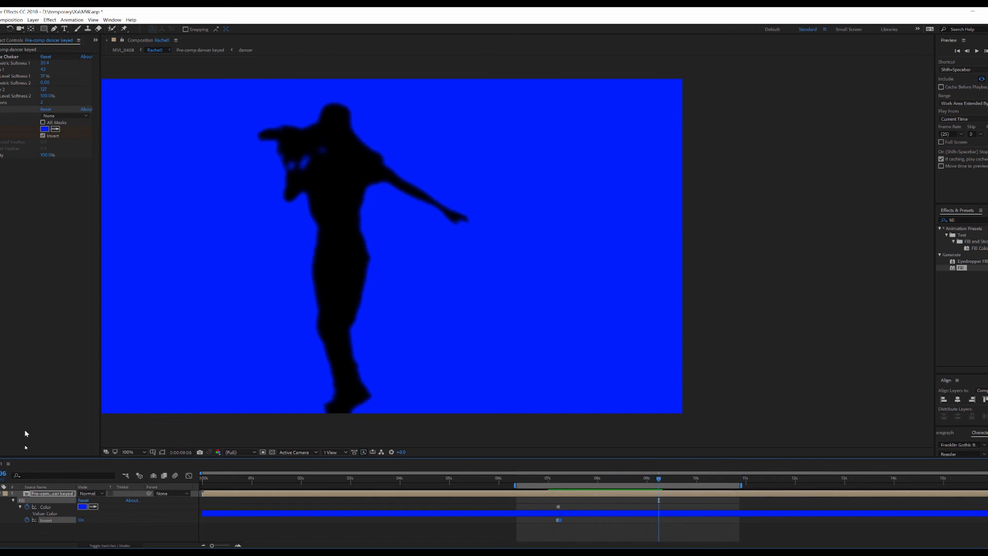
{"action": "left_click", "coordinate": [9, 507]}
{"action": "left_click", "coordinate": [9, 520]}
{"action": "key", "text": "Page_Down"}
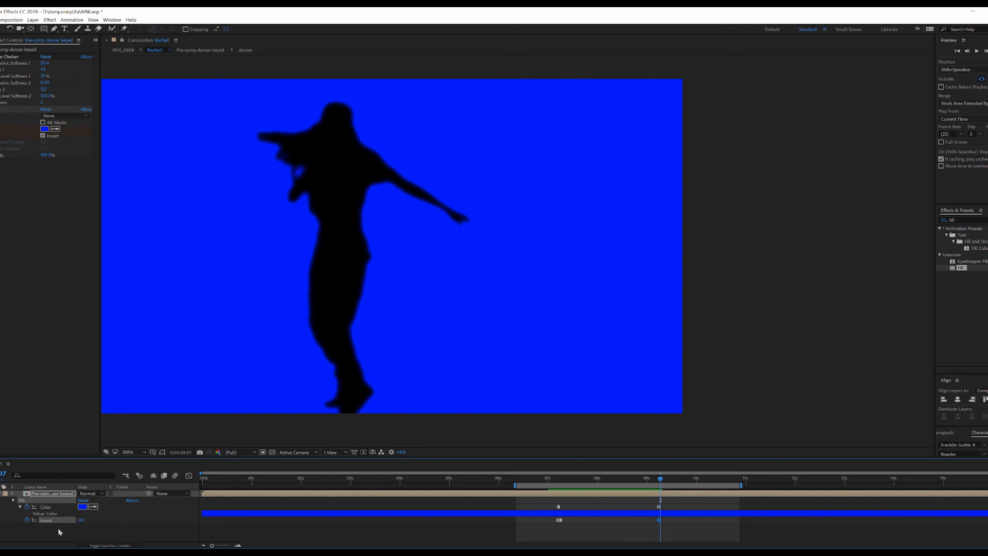
{"action": "left_click", "coordinate": [81, 520]}
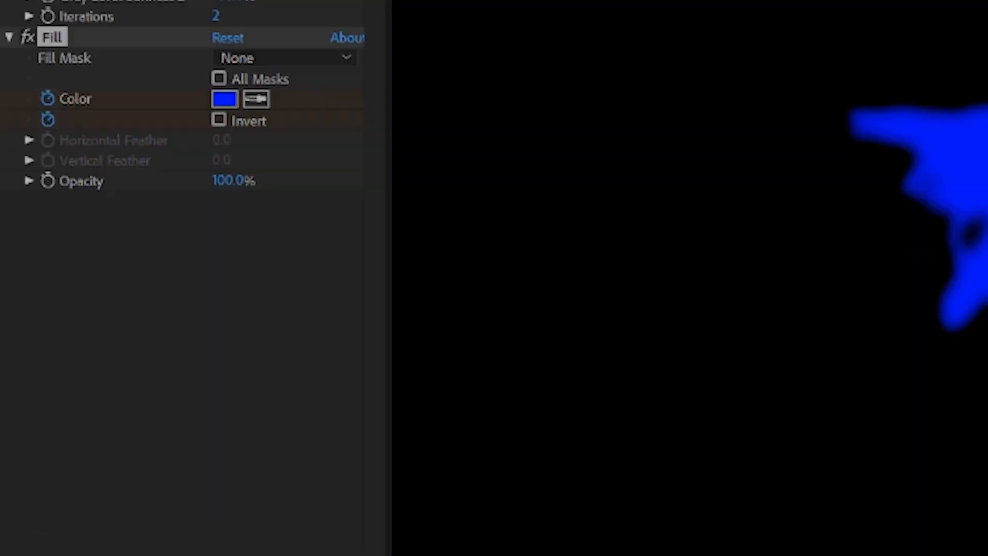